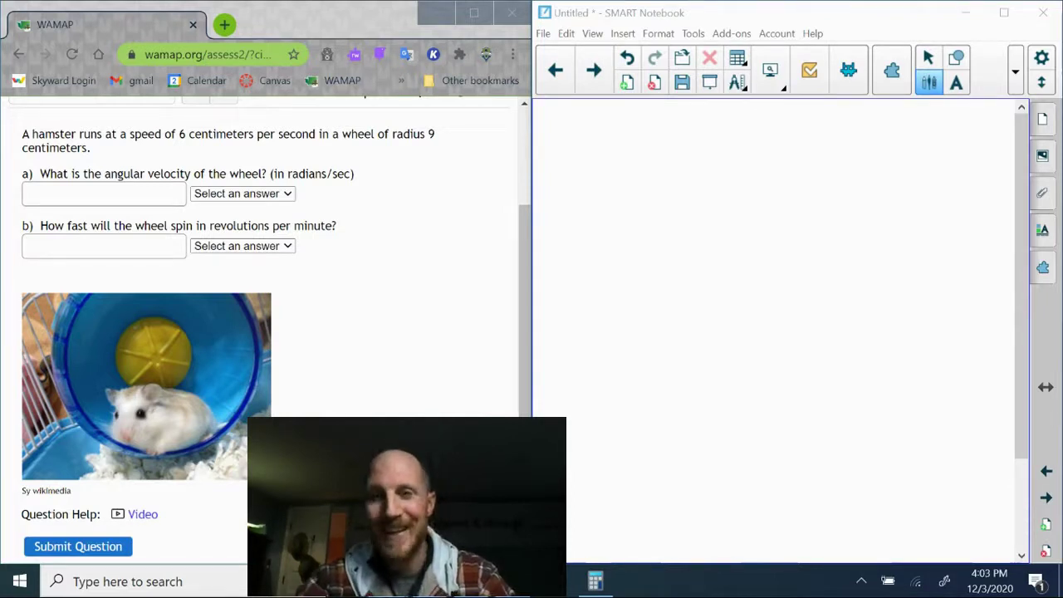
Handwrite the label "a)" in black at the start of the blank notebook page
{"action": "left_click", "coordinate": [1014, 73]}
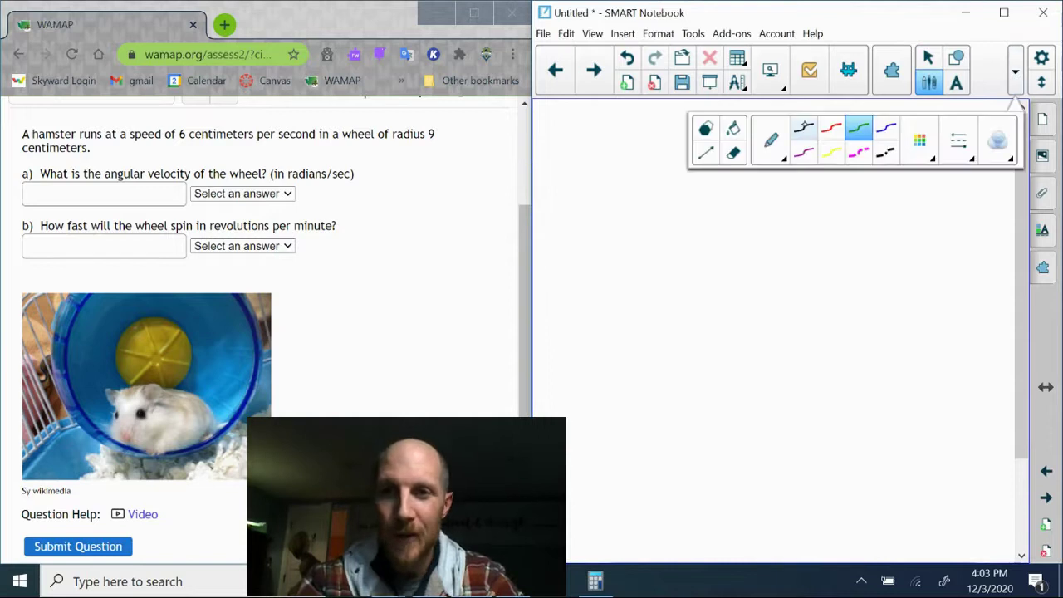
{"action": "left_click", "coordinate": [803, 128]}
{"action": "left_click_drag", "start_coordinate": [575, 134], "coordinate": [579, 151]}
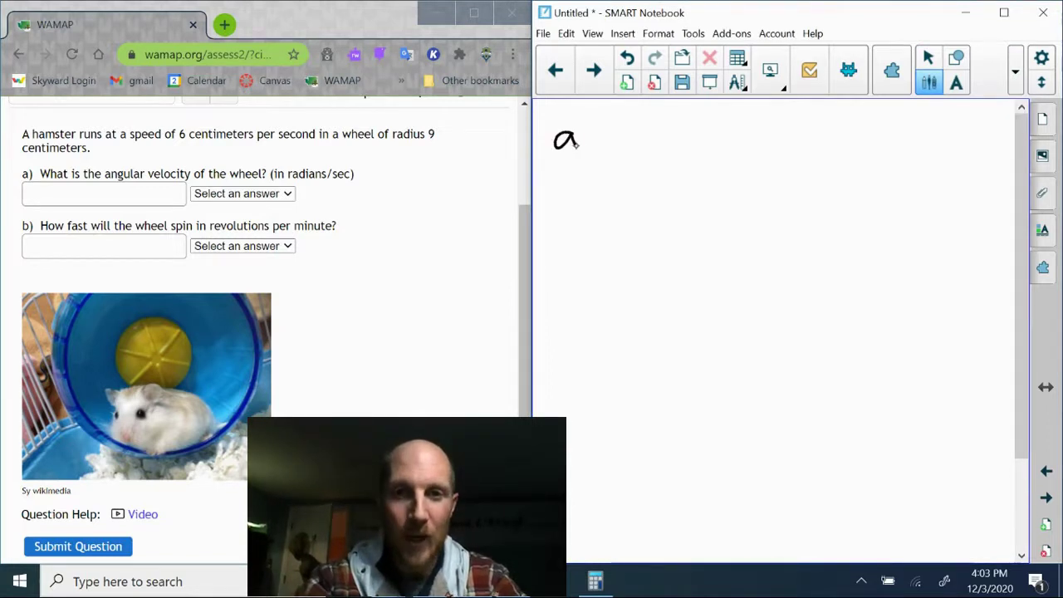
{"action": "mouse_move", "coordinate": [575, 110]}
{"action": "left_mouse_down"}
{"action": "mouse_move", "coordinate": [588, 154]}
{"action": "mouse_move", "coordinate": [574, 169]}
{"action": "left_mouse_up"}
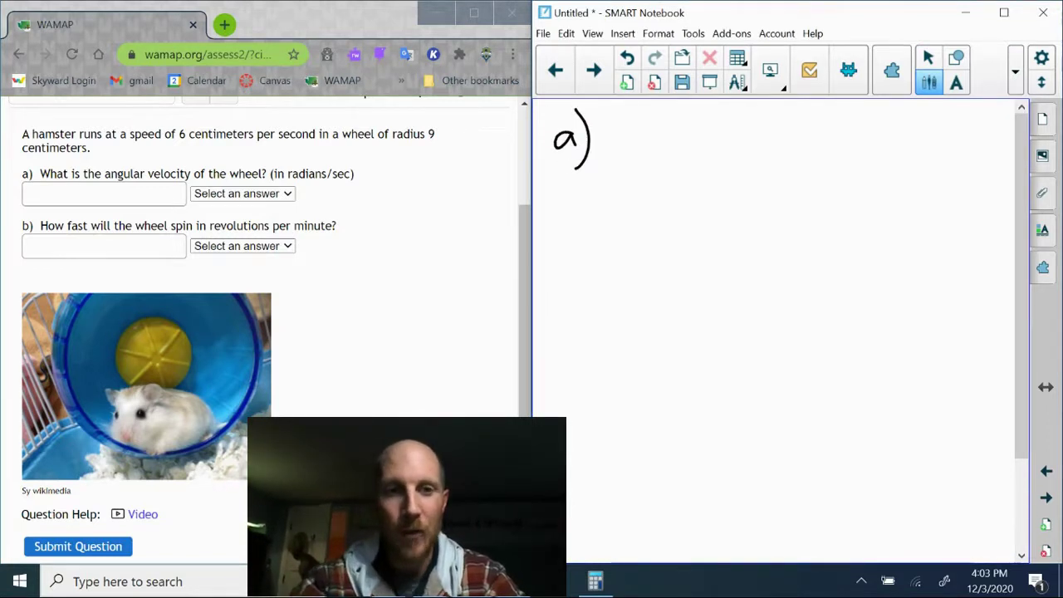
Handwrite the hamster's speed in red beside the a) label as the fraction 6 cm over sec
{"action": "left_click", "coordinate": [1015, 73]}
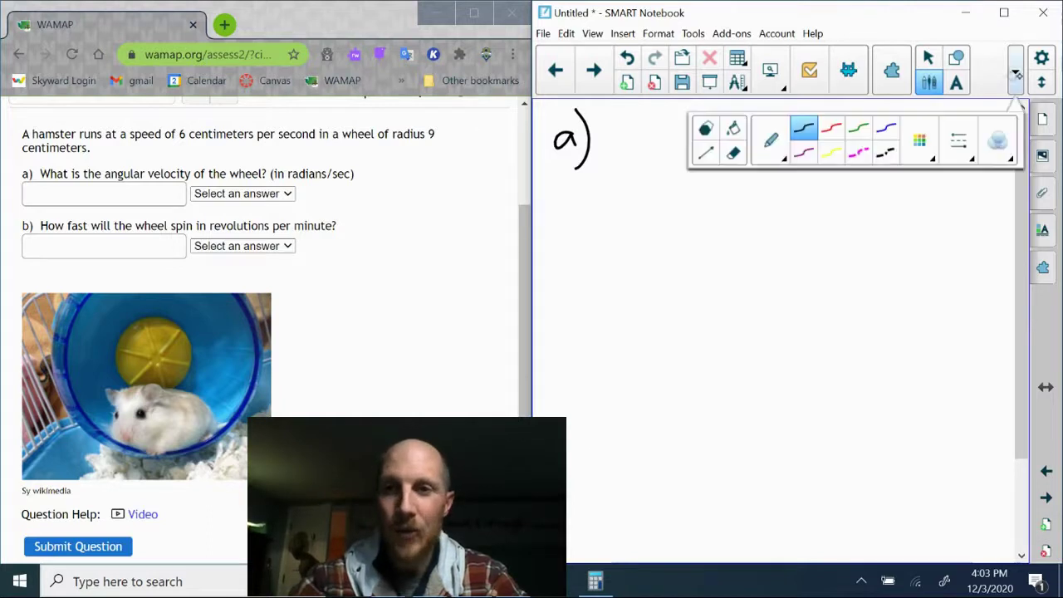
{"action": "left_click", "coordinate": [831, 128]}
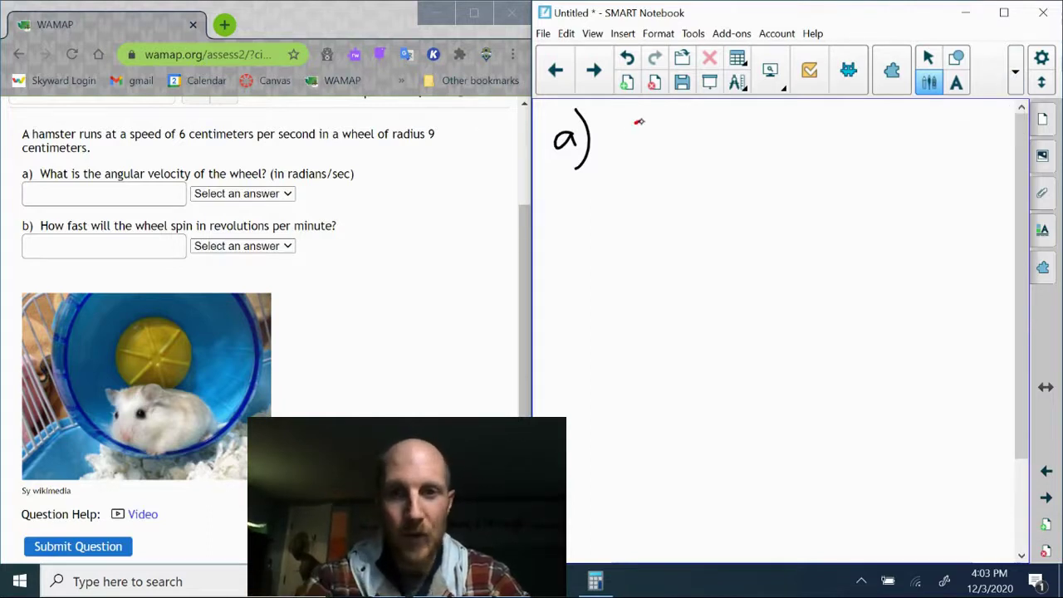
{"action": "mouse_move", "coordinate": [639, 122]}
{"action": "left_mouse_down"}
{"action": "mouse_move", "coordinate": [626, 138]}
{"action": "mouse_move", "coordinate": [661, 146]}
{"action": "left_mouse_up"}
{"action": "mouse_move", "coordinate": [671, 145]}
{"action": "left_mouse_down"}
{"action": "mouse_move", "coordinate": [681, 137]}
{"action": "mouse_move", "coordinate": [695, 147]}
{"action": "left_mouse_up"}
{"action": "left_click_drag", "start_coordinate": [611, 158], "coordinate": [704, 155]}
{"action": "mouse_move", "coordinate": [637, 168]}
{"action": "left_mouse_down"}
{"action": "mouse_move", "coordinate": [624, 190]}
{"action": "mouse_move", "coordinate": [676, 190]}
{"action": "left_mouse_up"}
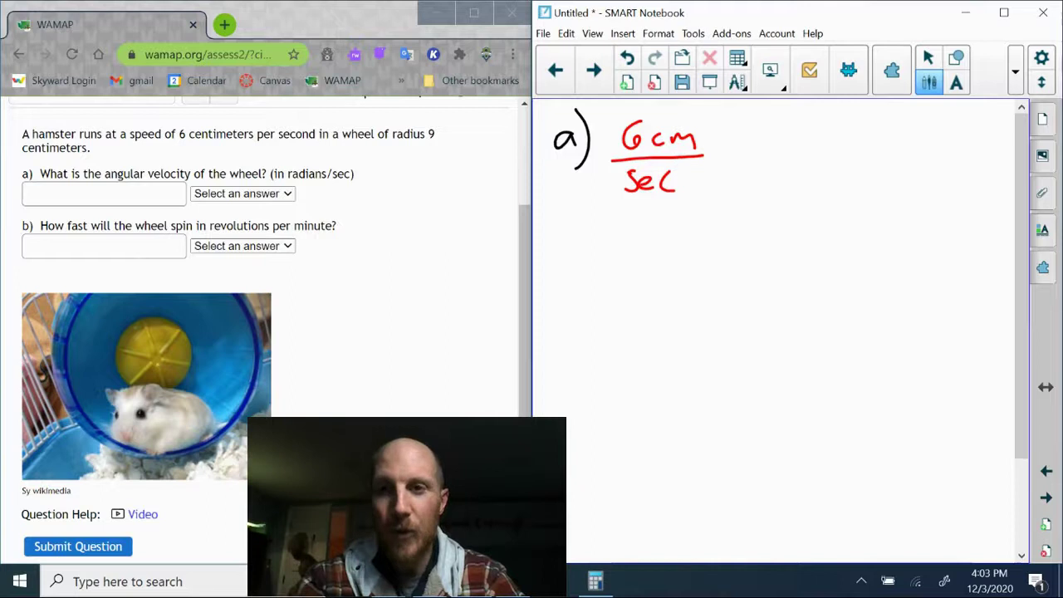
Multiply the speed by the conversion factor 1 rad over 9 cm, handwritten in green
{"action": "left_click", "coordinate": [1015, 71]}
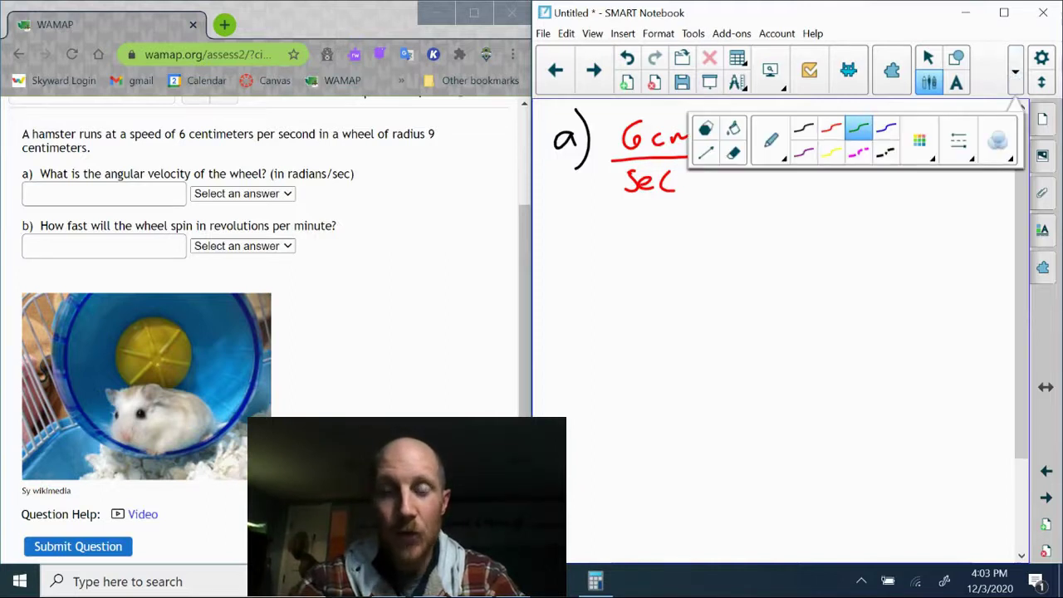
{"action": "left_click", "coordinate": [708, 174]}
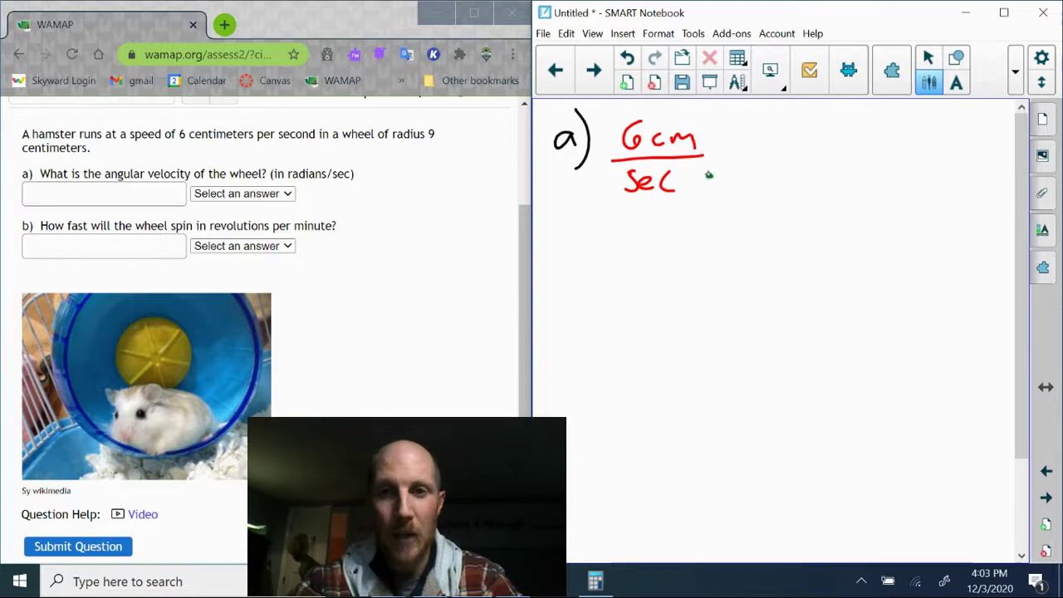
{"action": "left_click_drag", "start_coordinate": [731, 166], "coordinate": [840, 163]}
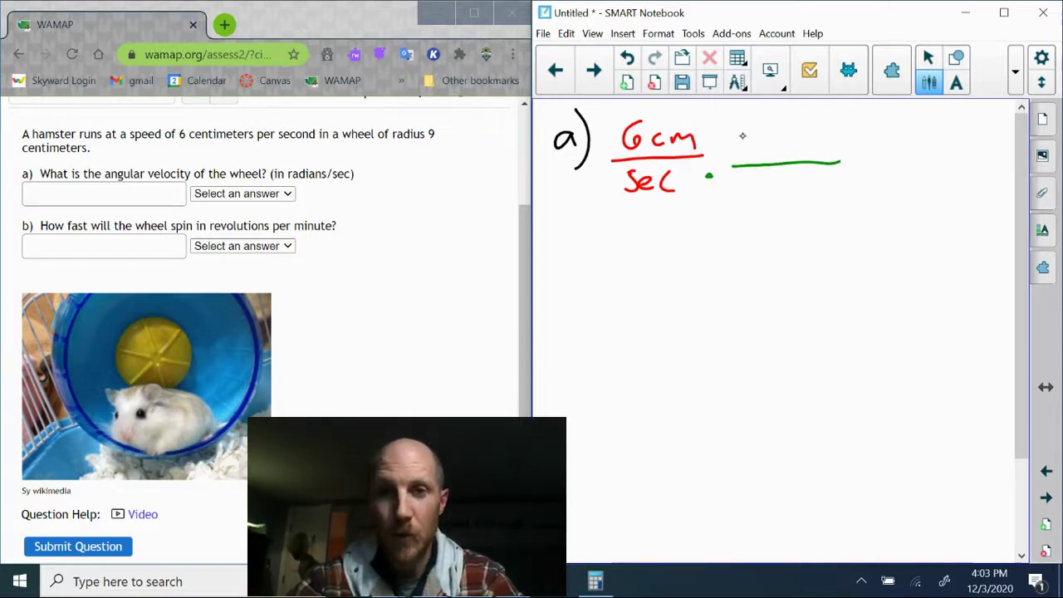
{"action": "left_click_drag", "start_coordinate": [744, 129], "coordinate": [745, 155]}
{"action": "mouse_move", "coordinate": [762, 152]}
{"action": "left_mouse_down"}
{"action": "mouse_move", "coordinate": [769, 143]}
{"action": "mouse_move", "coordinate": [788, 151]}
{"action": "mouse_move", "coordinate": [808, 128]}
{"action": "mouse_move", "coordinate": [811, 149]}
{"action": "left_mouse_up"}
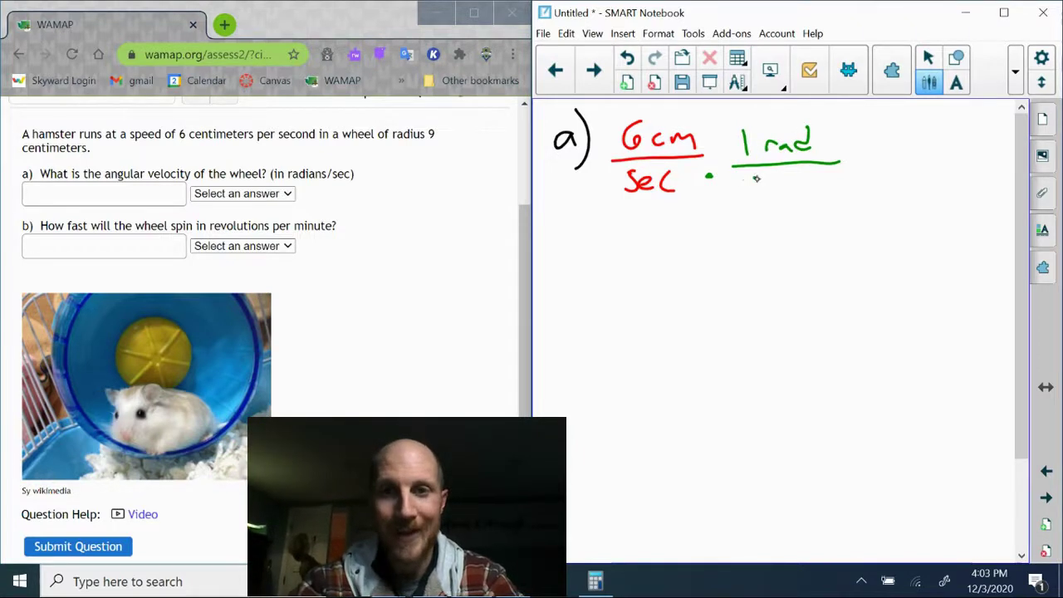
{"action": "mouse_move", "coordinate": [756, 178]}
{"action": "left_mouse_down"}
{"action": "mouse_move", "coordinate": [753, 206]}
{"action": "mouse_move", "coordinate": [813, 201]}
{"action": "left_mouse_up"}
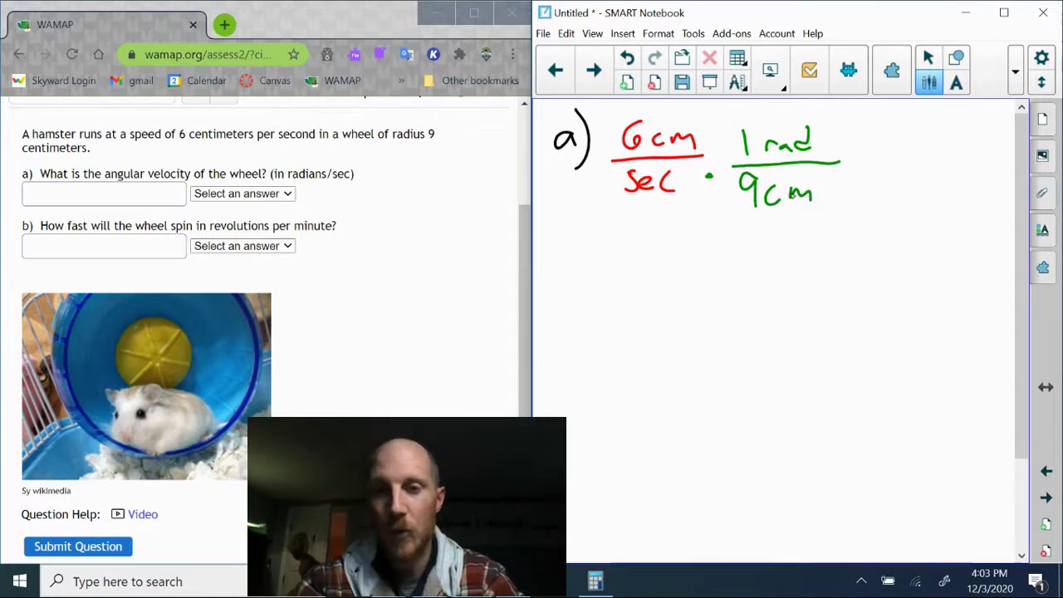
Strike out the cm units in blue in both fractions of part a
{"action": "left_click", "coordinate": [1015, 71]}
{"action": "left_click", "coordinate": [886, 130]}
{"action": "left_click_drag", "start_coordinate": [813, 185], "coordinate": [783, 199]}
{"action": "left_click_drag", "start_coordinate": [699, 127], "coordinate": [654, 150]}
Write an equals sign and the boxed result 6 rad over 9 sec in blue after the part a product
{"action": "left_click_drag", "start_coordinate": [843, 158], "coordinate": [857, 162]}
{"action": "mouse_move", "coordinate": [875, 205]}
{"action": "left_mouse_down"}
{"action": "mouse_move", "coordinate": [1001, 133]}
{"action": "mouse_move", "coordinate": [1005, 212]}
{"action": "mouse_move", "coordinate": [874, 207]}
{"action": "left_mouse_up"}
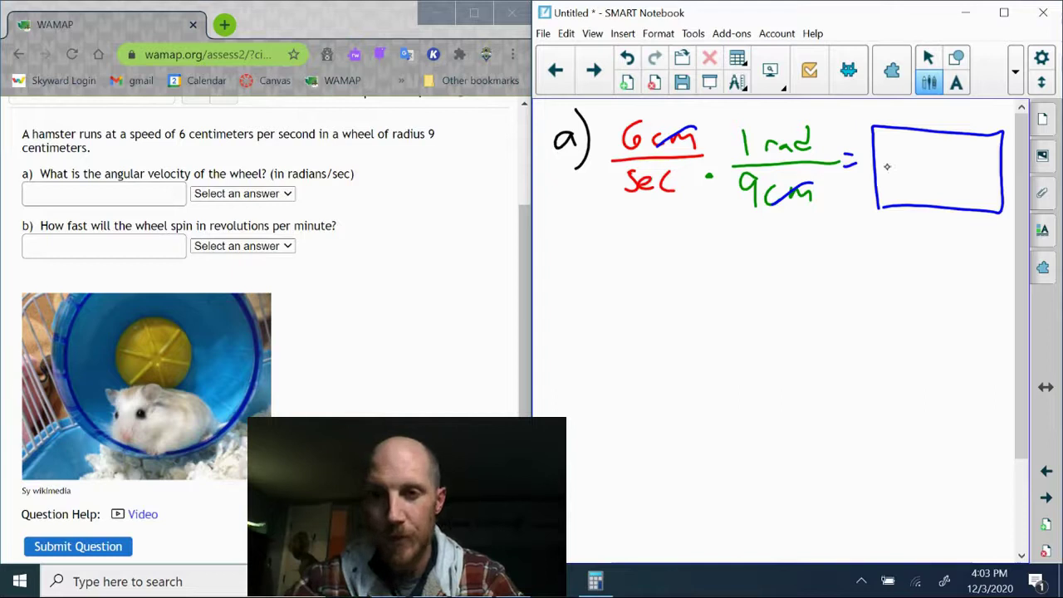
{"action": "left_click_drag", "start_coordinate": [887, 167], "coordinate": [968, 168]}
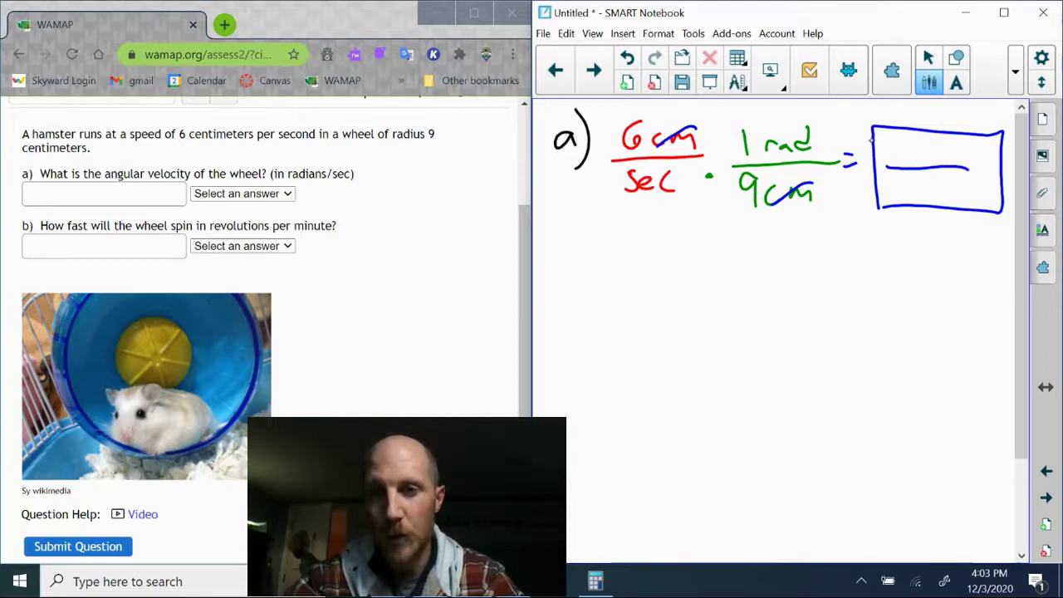
{"action": "mouse_move", "coordinate": [896, 136]}
{"action": "left_mouse_down"}
{"action": "mouse_move", "coordinate": [892, 163]}
{"action": "mouse_move", "coordinate": [887, 151]}
{"action": "mouse_move", "coordinate": [956, 149]}
{"action": "mouse_move", "coordinate": [960, 162]}
{"action": "mouse_move", "coordinate": [906, 181]}
{"action": "mouse_move", "coordinate": [902, 204]}
{"action": "mouse_move", "coordinate": [980, 191]}
{"action": "left_mouse_up"}
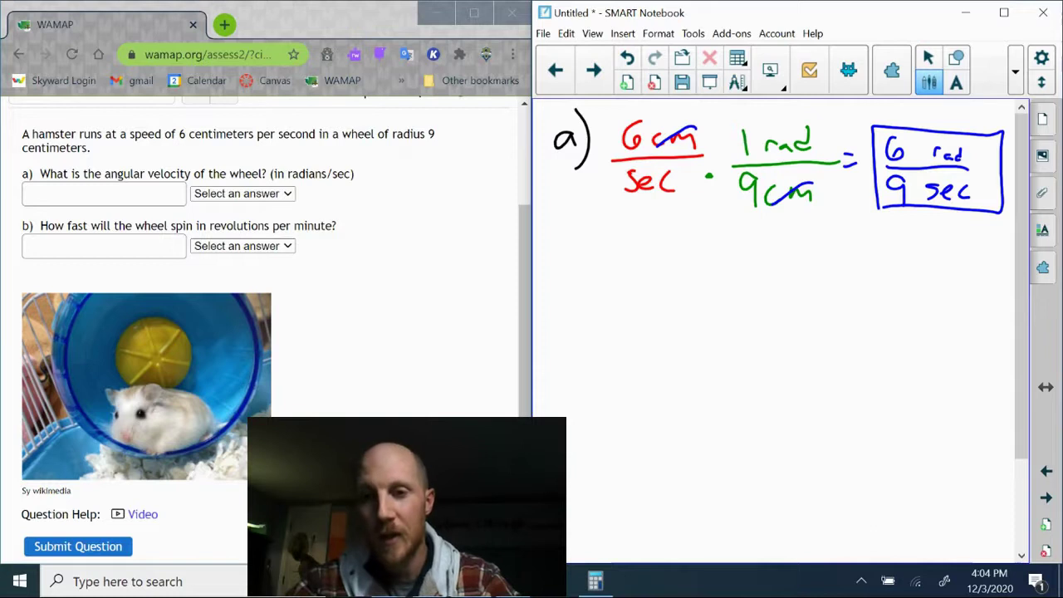
Write the simplified result = 2 rad over 3 sec in a blue box beneath the first boxed answer
{"action": "left_click_drag", "start_coordinate": [830, 275], "coordinate": [840, 276]}
{"action": "mouse_move", "coordinate": [828, 288]}
{"action": "left_mouse_down"}
{"action": "mouse_move", "coordinate": [841, 288]}
{"action": "mouse_move", "coordinate": [855, 235]}
{"action": "mouse_move", "coordinate": [993, 240]}
{"action": "mouse_move", "coordinate": [990, 322]}
{"action": "mouse_move", "coordinate": [848, 308]}
{"action": "mouse_move", "coordinate": [973, 266]}
{"action": "left_mouse_up"}
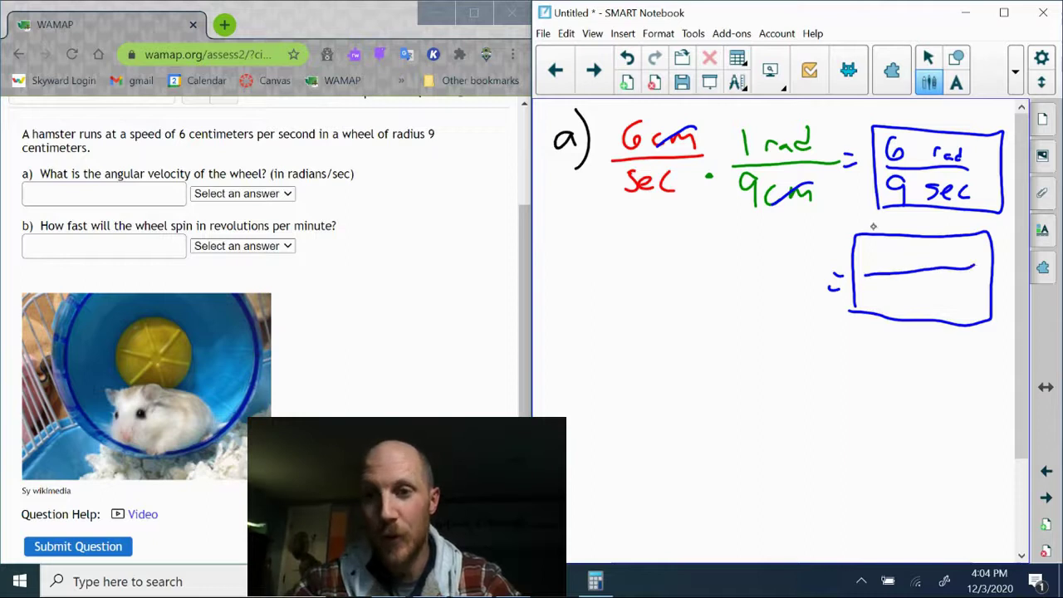
{"action": "mouse_move", "coordinate": [872, 243]}
{"action": "left_mouse_down"}
{"action": "mouse_move", "coordinate": [893, 270]}
{"action": "mouse_move", "coordinate": [872, 301]}
{"action": "left_mouse_up"}
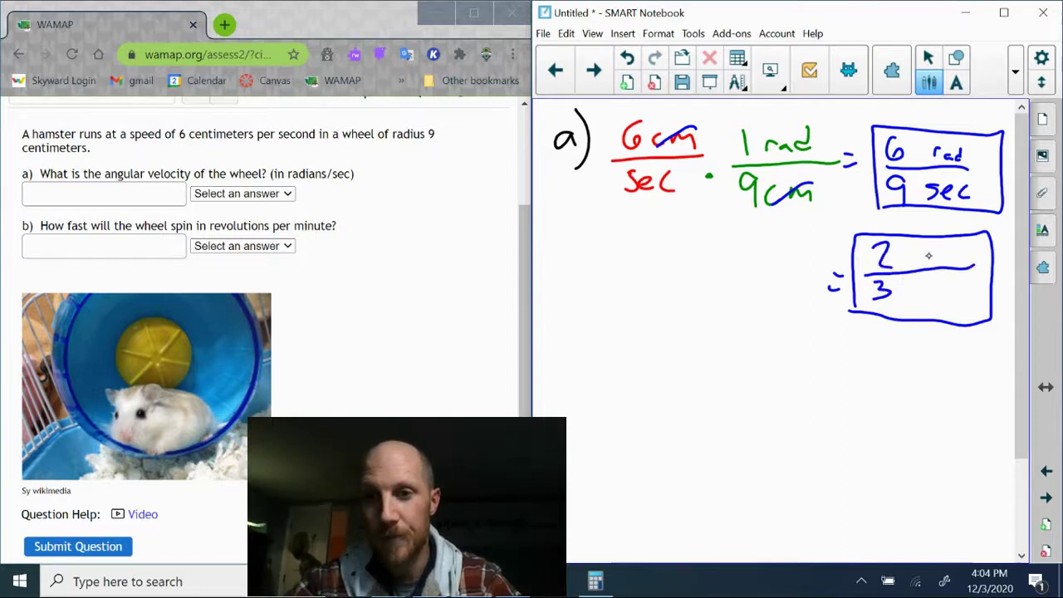
{"action": "mouse_move", "coordinate": [918, 262]}
{"action": "left_mouse_down"}
{"action": "mouse_move", "coordinate": [938, 249]}
{"action": "mouse_move", "coordinate": [963, 265]}
{"action": "left_mouse_up"}
{"action": "mouse_move", "coordinate": [914, 291]}
{"action": "left_mouse_down"}
{"action": "mouse_move", "coordinate": [927, 295]}
{"action": "mouse_move", "coordinate": [917, 300]}
{"action": "mouse_move", "coordinate": [940, 299]}
{"action": "left_mouse_up"}
{"action": "left_click_drag", "start_coordinate": [955, 284], "coordinate": [955, 299]}
Handwrite the label "b)" in black below the part a work
{"action": "left_click", "coordinate": [1015, 72]}
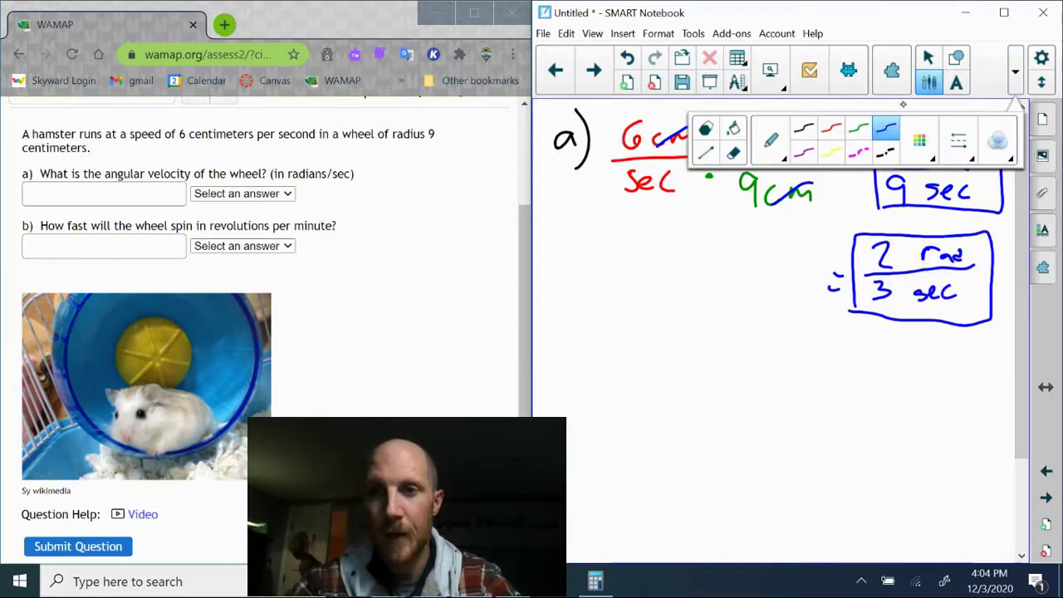
{"action": "left_click", "coordinate": [802, 128]}
{"action": "mouse_move", "coordinate": [566, 339]}
{"action": "left_mouse_down"}
{"action": "mouse_move", "coordinate": [567, 370]}
{"action": "mouse_move", "coordinate": [584, 390]}
{"action": "left_mouse_up"}
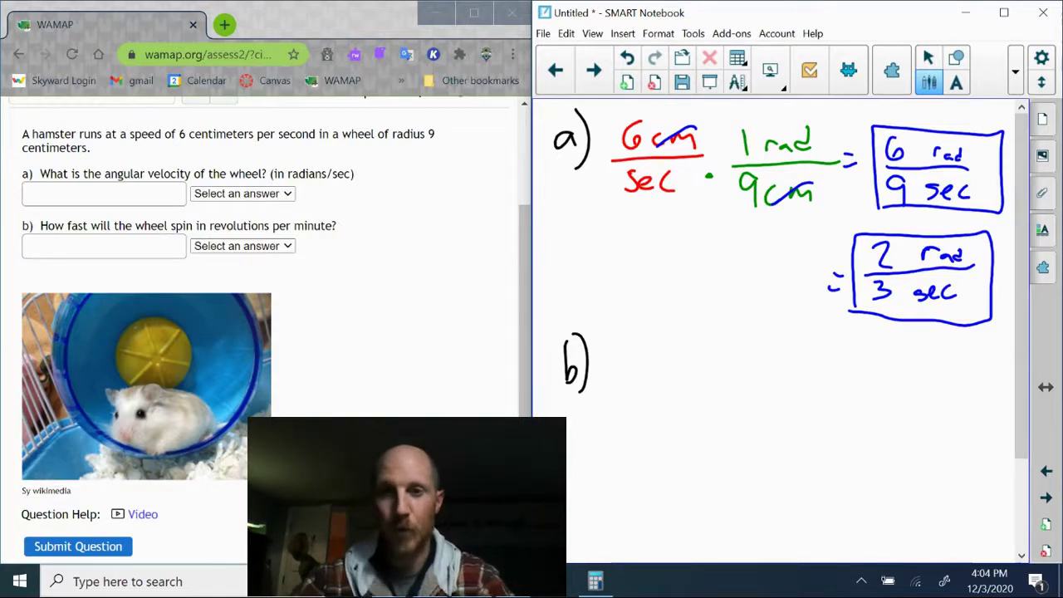
Handwrite the angular velocity in blue beside the b) label as the fraction 2 rad over 3 sec
{"action": "left_click", "coordinate": [1015, 72]}
{"action": "left_click", "coordinate": [886, 128]}
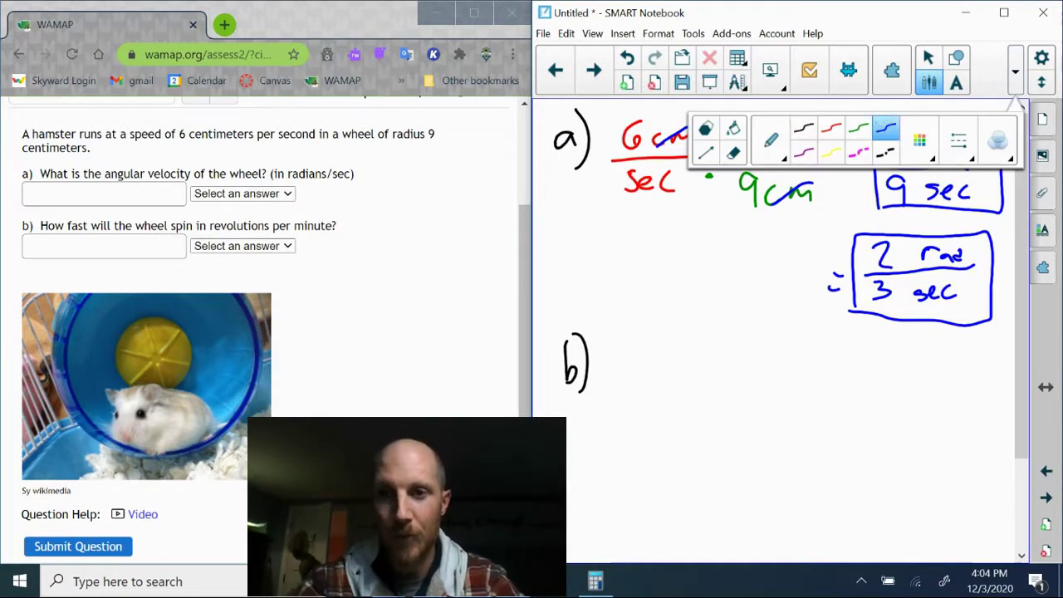
{"action": "left_click", "coordinate": [618, 345]}
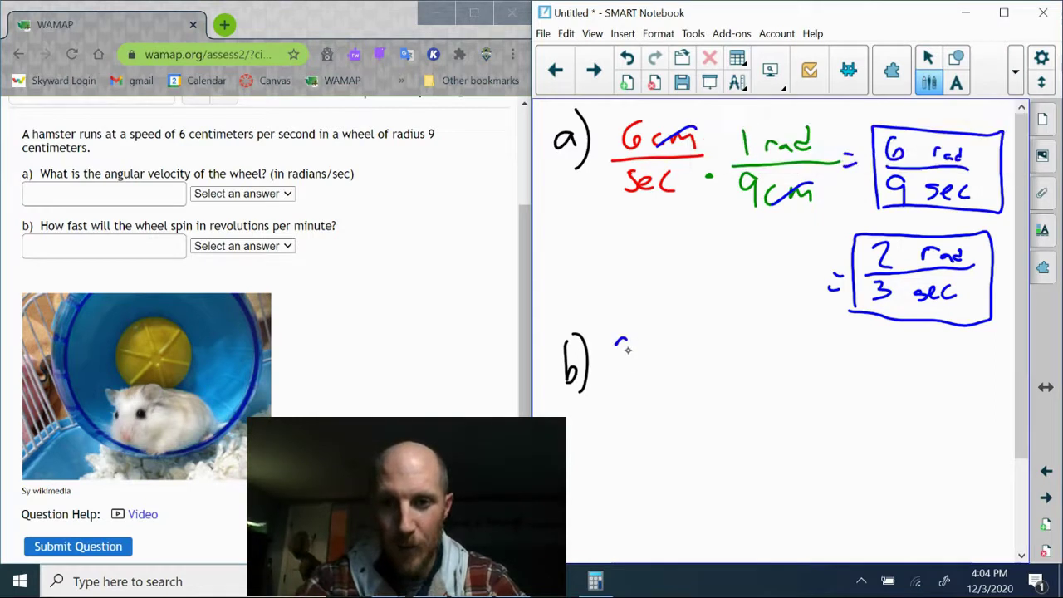
{"action": "mouse_move", "coordinate": [618, 342]}
{"action": "left_mouse_down"}
{"action": "mouse_move", "coordinate": [636, 365]}
{"action": "mouse_move", "coordinate": [714, 363]}
{"action": "mouse_move", "coordinate": [671, 349]}
{"action": "mouse_move", "coordinate": [701, 359]}
{"action": "left_mouse_up"}
{"action": "mouse_move", "coordinate": [621, 388]}
{"action": "left_mouse_down"}
{"action": "mouse_move", "coordinate": [625, 409]}
{"action": "mouse_move", "coordinate": [686, 403]}
{"action": "left_mouse_up"}
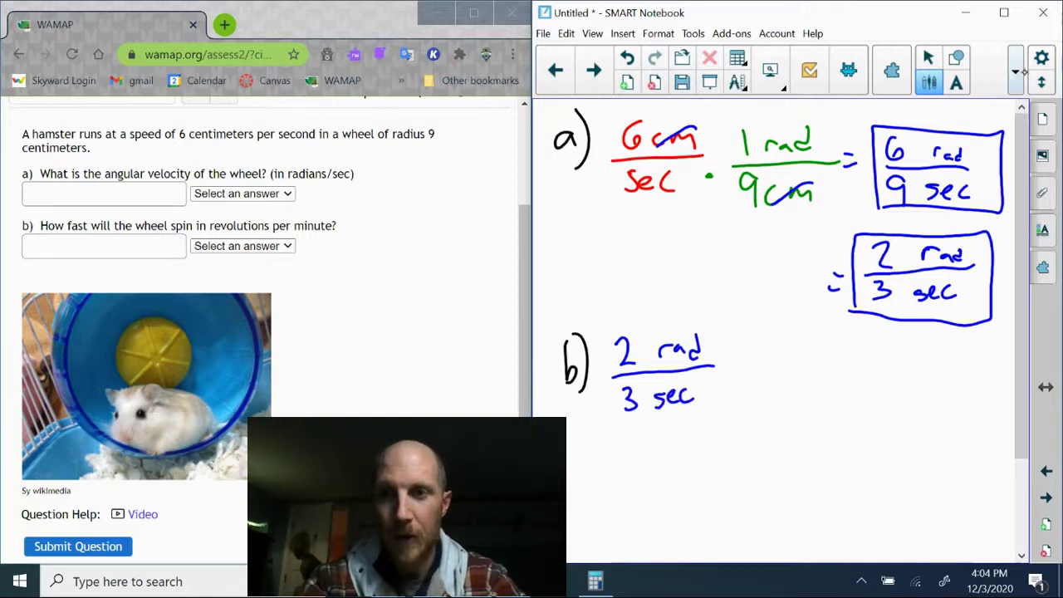
Multiply the part b fraction by the conversion factor 1 rev over 2π rad, handwritten in purple
{"action": "left_click", "coordinate": [1015, 71]}
{"action": "left_click", "coordinate": [804, 153]}
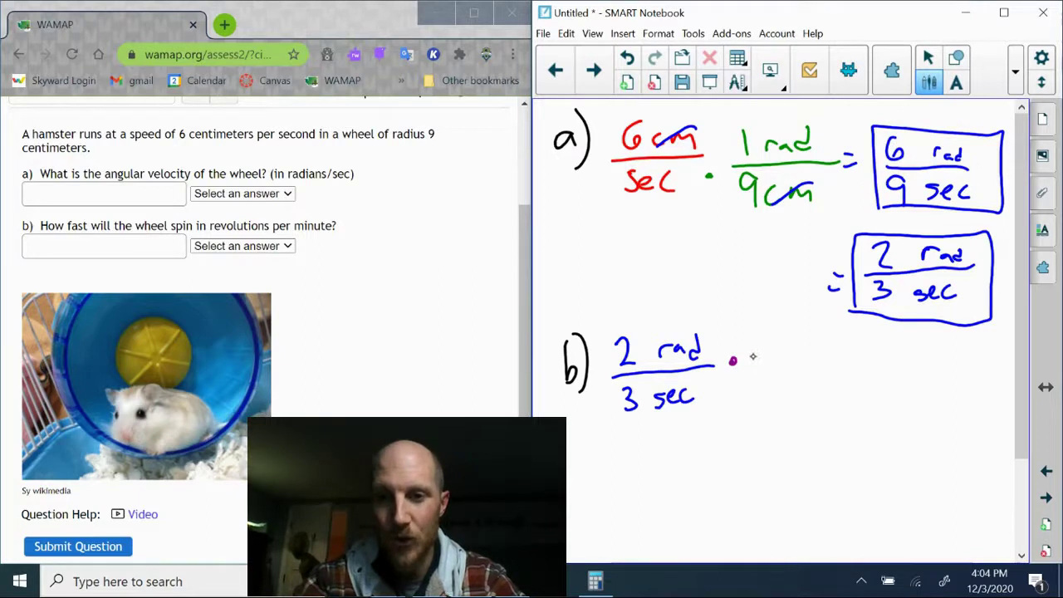
{"action": "mouse_move", "coordinate": [753, 334]}
{"action": "left_mouse_down"}
{"action": "mouse_move", "coordinate": [752, 363]}
{"action": "mouse_move", "coordinate": [804, 340]}
{"action": "left_mouse_up"}
{"action": "left_click_drag", "start_coordinate": [742, 379], "coordinate": [816, 366]}
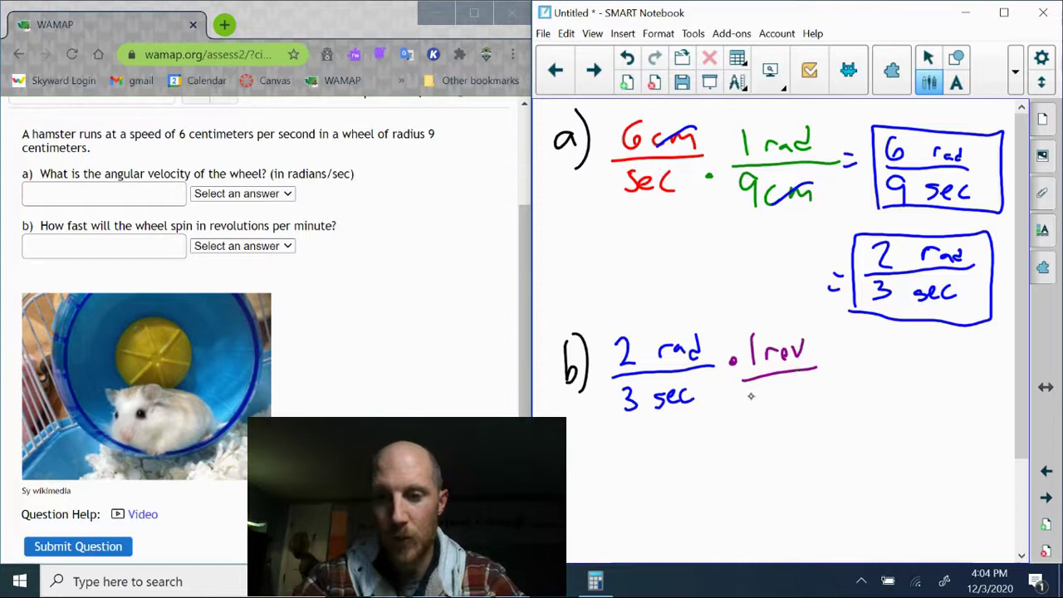
{"action": "mouse_move", "coordinate": [747, 392]}
{"action": "left_mouse_down"}
{"action": "mouse_move", "coordinate": [766, 412]}
{"action": "mouse_move", "coordinate": [804, 394]}
{"action": "mouse_move", "coordinate": [817, 407]}
{"action": "left_mouse_up"}
{"action": "left_click_drag", "start_coordinate": [827, 387], "coordinate": [827, 407]}
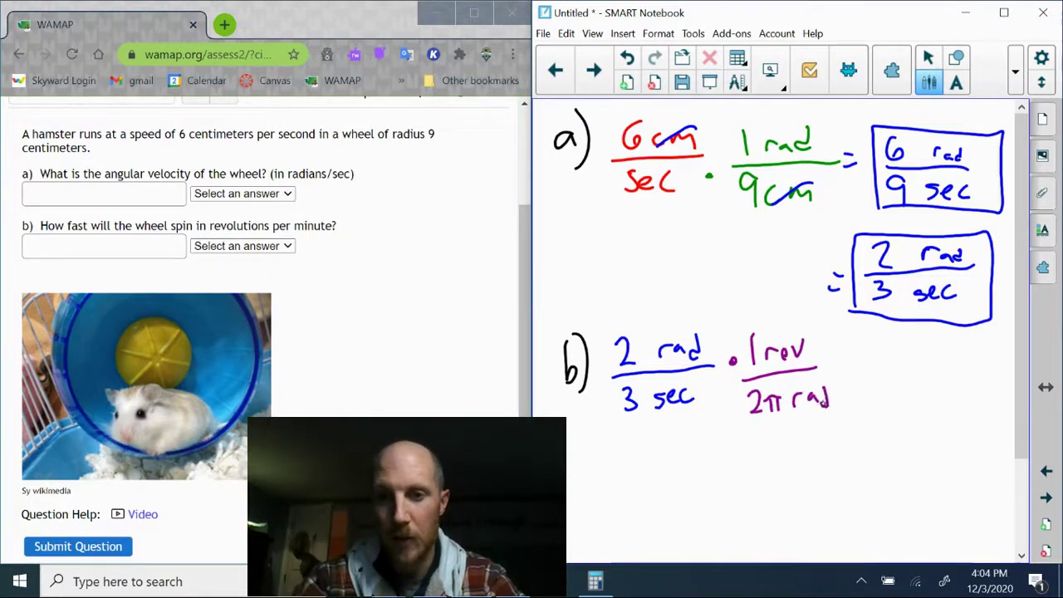
Strike out the rad units in red in both fractions of part b
{"action": "left_click", "coordinate": [1015, 72]}
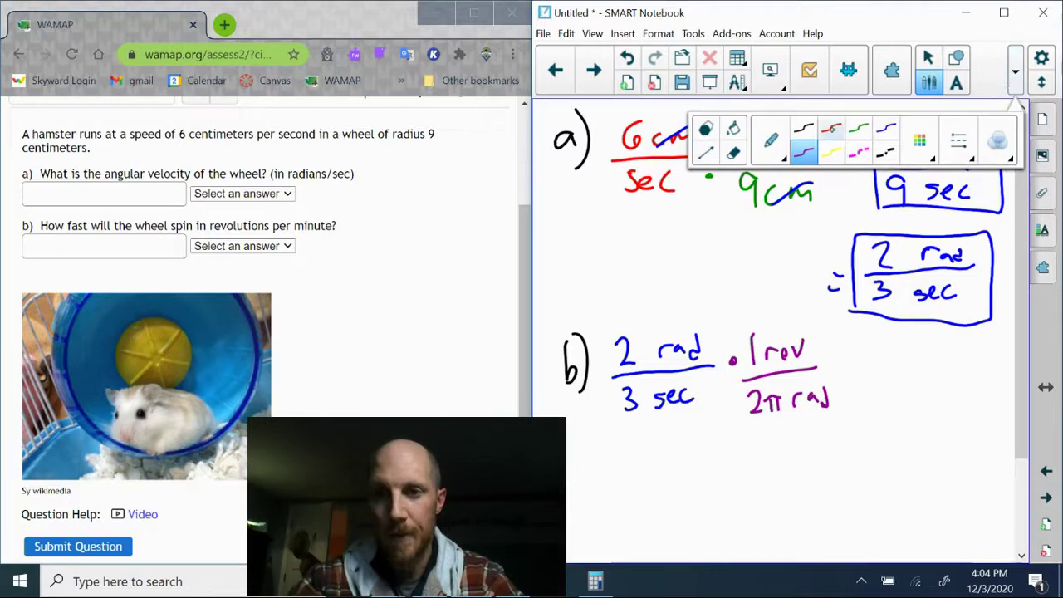
{"action": "left_click", "coordinate": [831, 127]}
{"action": "left_click_drag", "start_coordinate": [825, 384], "coordinate": [797, 410]}
{"action": "left_click_drag", "start_coordinate": [701, 333], "coordinate": [679, 352]}
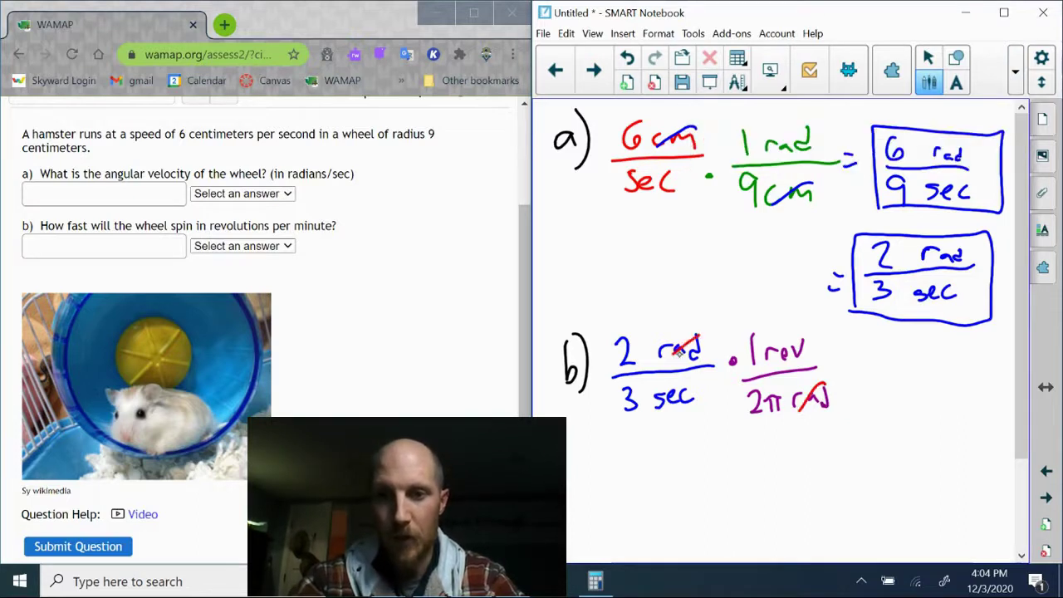
{"action": "left_click_drag", "start_coordinate": [839, 370], "coordinate": [848, 368]}
{"action": "left_click_drag", "start_coordinate": [840, 378], "coordinate": [850, 376]}
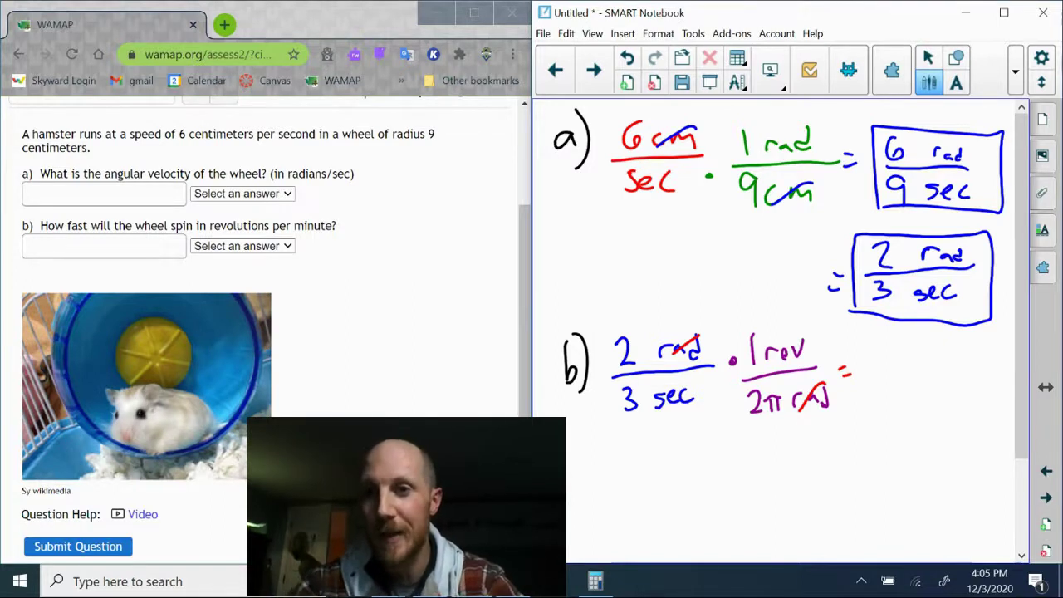
{"action": "left_click", "coordinate": [928, 81]}
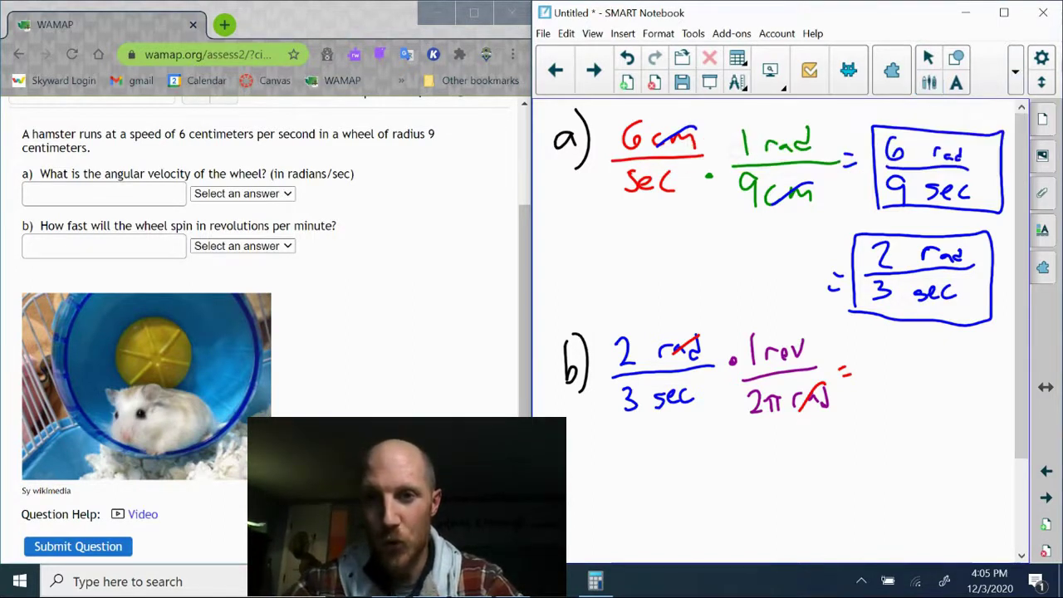
{"action": "left_click_drag", "start_coordinate": [847, 382], "coordinate": [847, 368]}
{"action": "left_click", "coordinate": [1015, 72]}
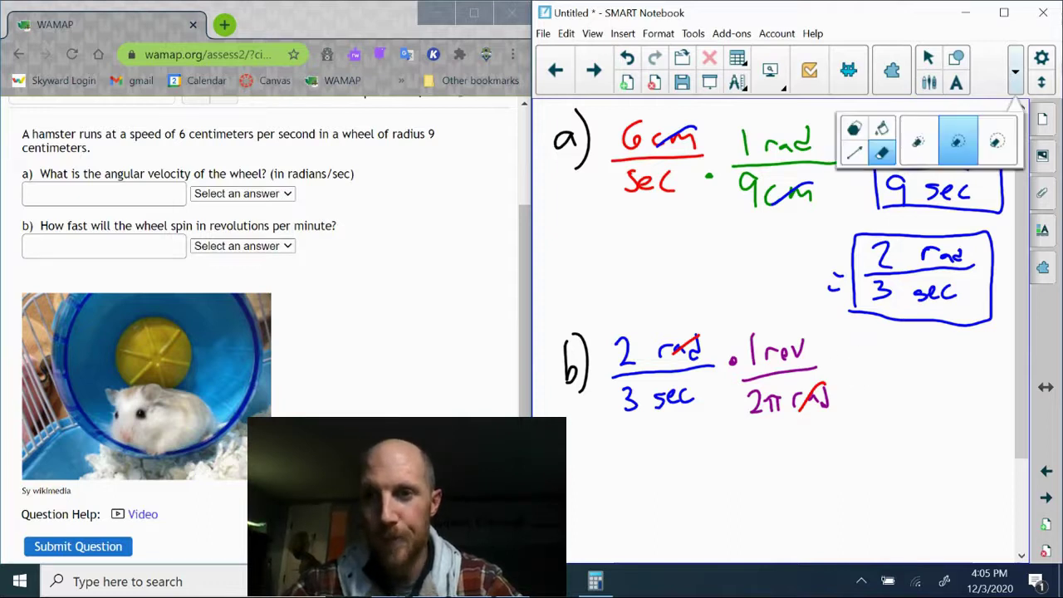
{"action": "left_click", "coordinate": [1014, 72]}
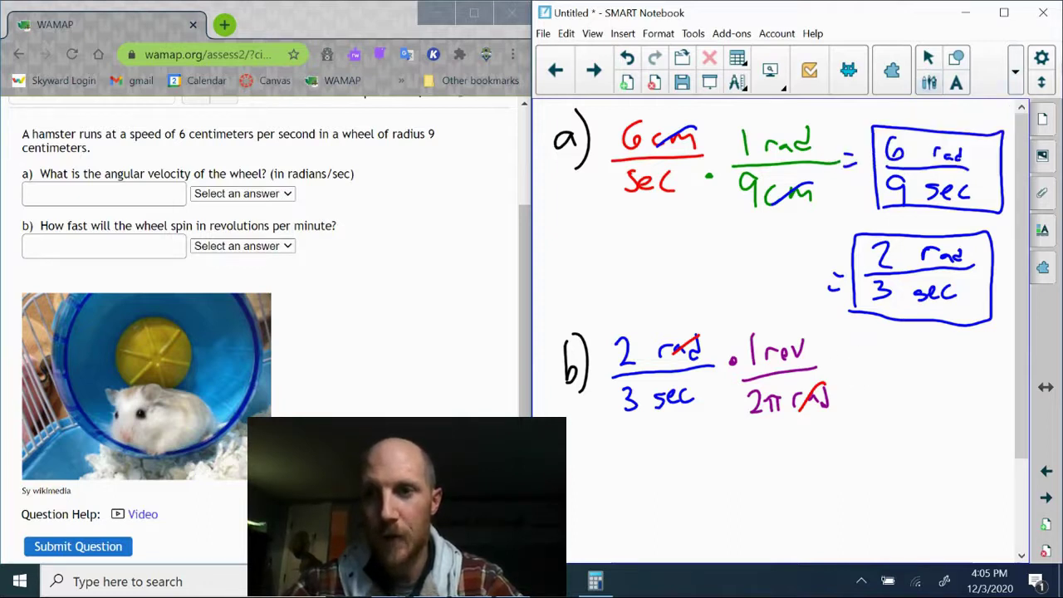
Multiply the part b product by the conversion factor 60 sec over 1 min, handwritten in green
{"action": "left_click", "coordinate": [928, 81]}
{"action": "left_click", "coordinate": [1015, 71]}
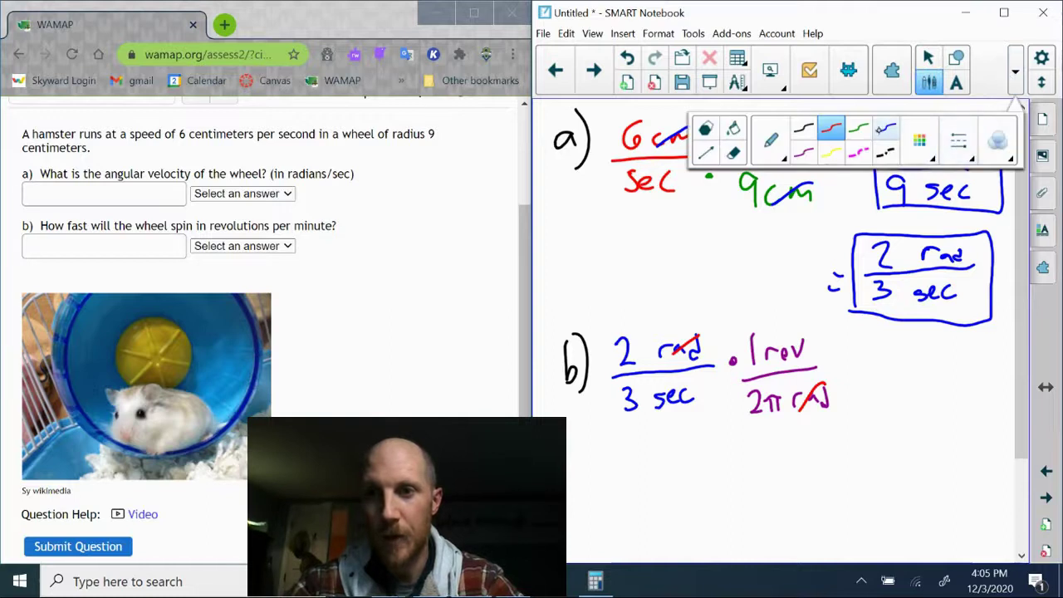
{"action": "left_click", "coordinate": [885, 130]}
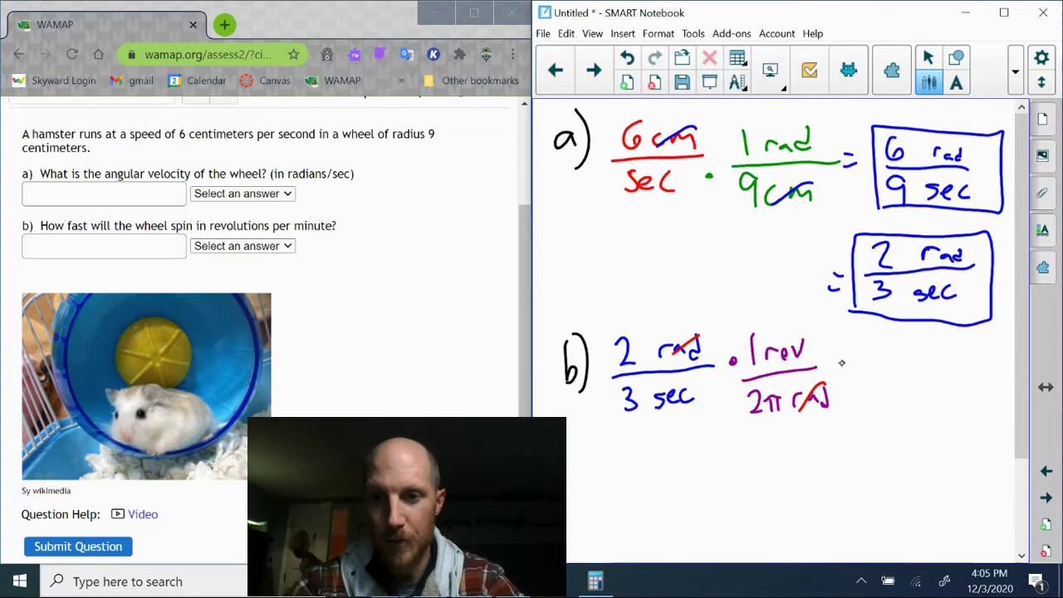
{"action": "left_click_drag", "start_coordinate": [858, 364], "coordinate": [933, 372]}
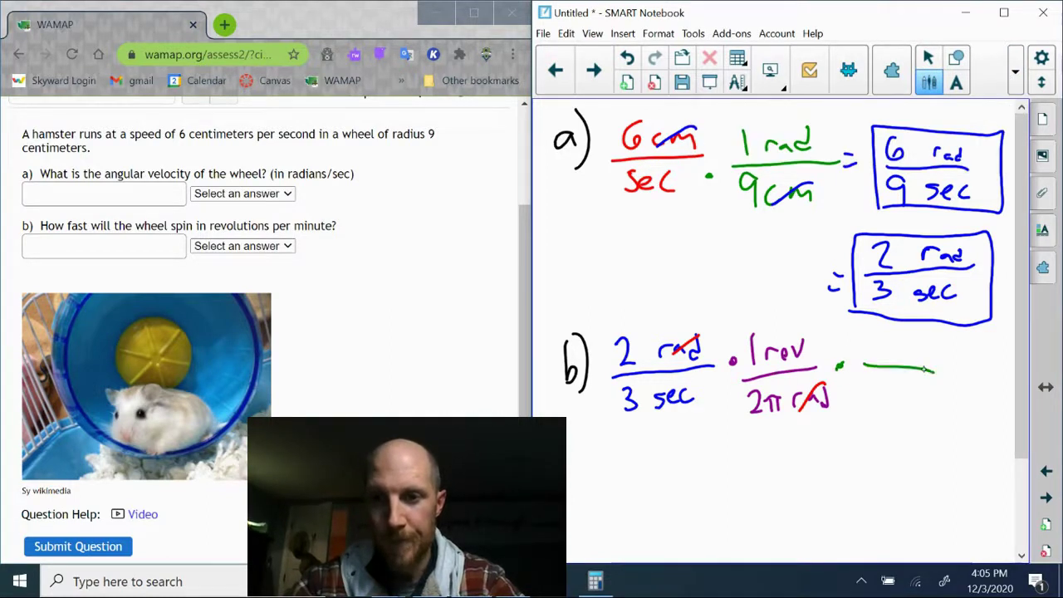
{"action": "mouse_move", "coordinate": [878, 332]}
{"action": "left_mouse_down"}
{"action": "mouse_move", "coordinate": [872, 354]}
{"action": "mouse_move", "coordinate": [885, 342]}
{"action": "mouse_move", "coordinate": [905, 359]}
{"action": "mouse_move", "coordinate": [936, 359]}
{"action": "left_mouse_up"}
{"action": "left_click_drag", "start_coordinate": [863, 375], "coordinate": [866, 402]}
{"action": "left_click_drag", "start_coordinate": [889, 400], "coordinate": [940, 387]}
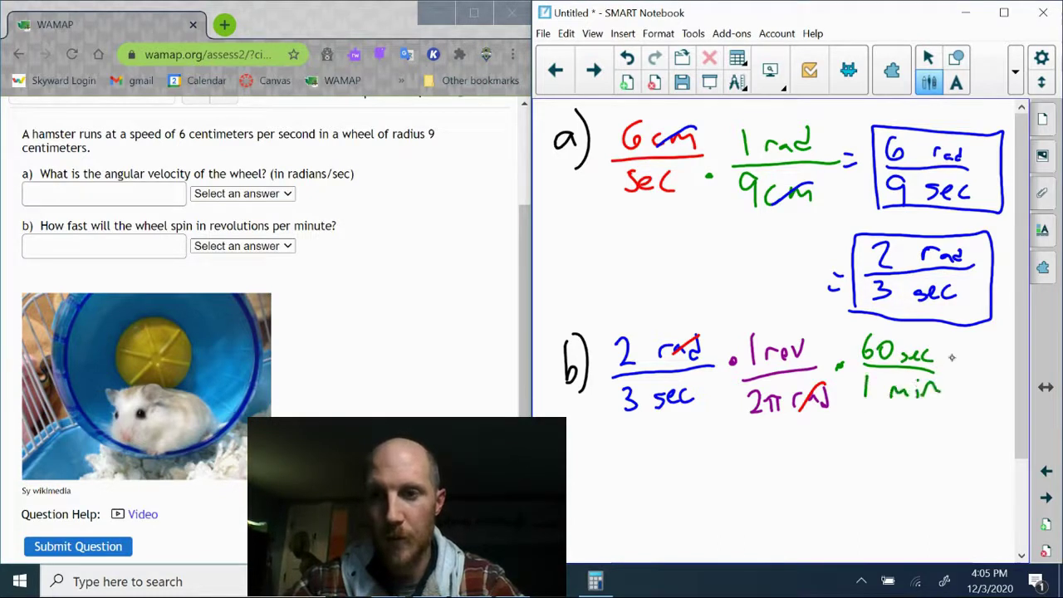
Strike out the sec units in black in the first and third fractions of part b
{"action": "left_click", "coordinate": [1015, 72]}
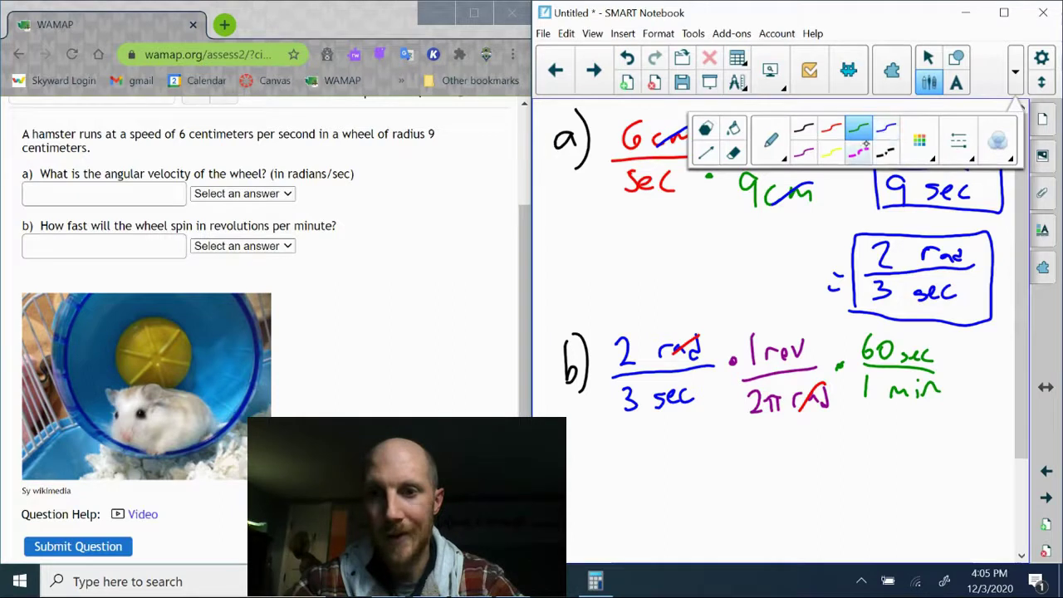
{"action": "left_click", "coordinate": [830, 128]}
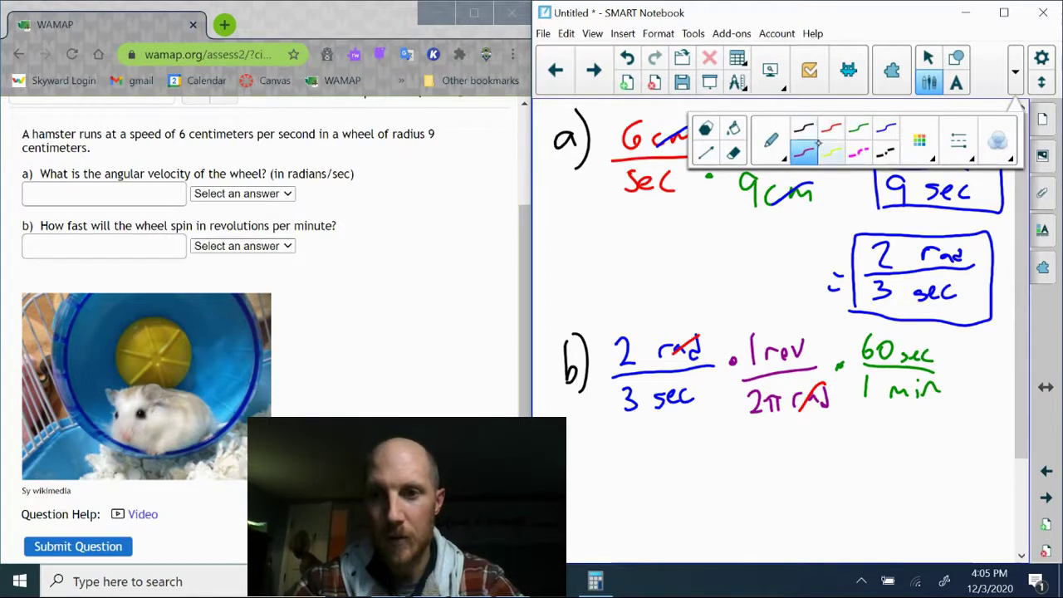
{"action": "left_click", "coordinate": [803, 127]}
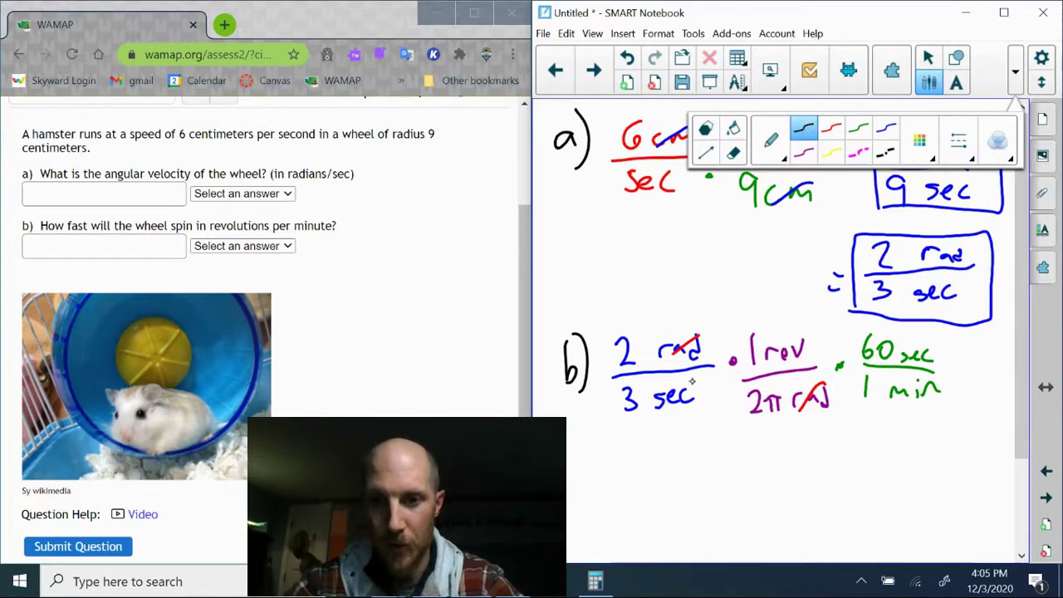
{"action": "left_click_drag", "start_coordinate": [694, 381], "coordinate": [664, 408]}
{"action": "left_click_drag", "start_coordinate": [947, 341], "coordinate": [906, 359]}
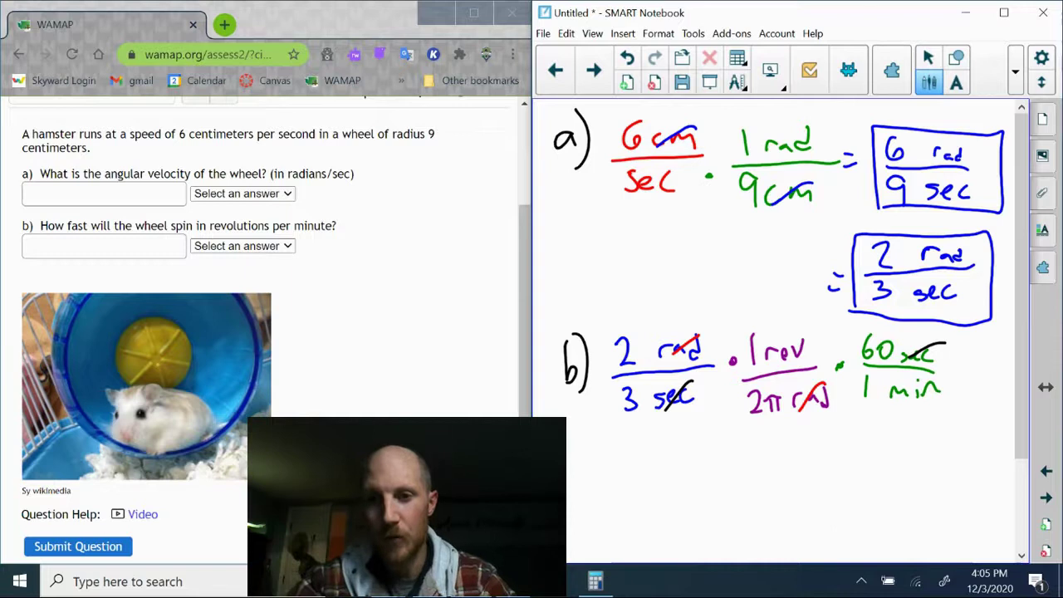
Handwrite the part b product in black as an equals sign and a boxed fraction, 120 rev over 6π min
{"action": "left_click_drag", "start_coordinate": [743, 474], "coordinate": [754, 472]}
{"action": "mouse_move", "coordinate": [742, 484]}
{"action": "left_mouse_down"}
{"action": "mouse_move", "coordinate": [819, 426]}
{"action": "mouse_move", "coordinate": [982, 478]}
{"action": "mouse_move", "coordinate": [785, 515]}
{"action": "left_mouse_up"}
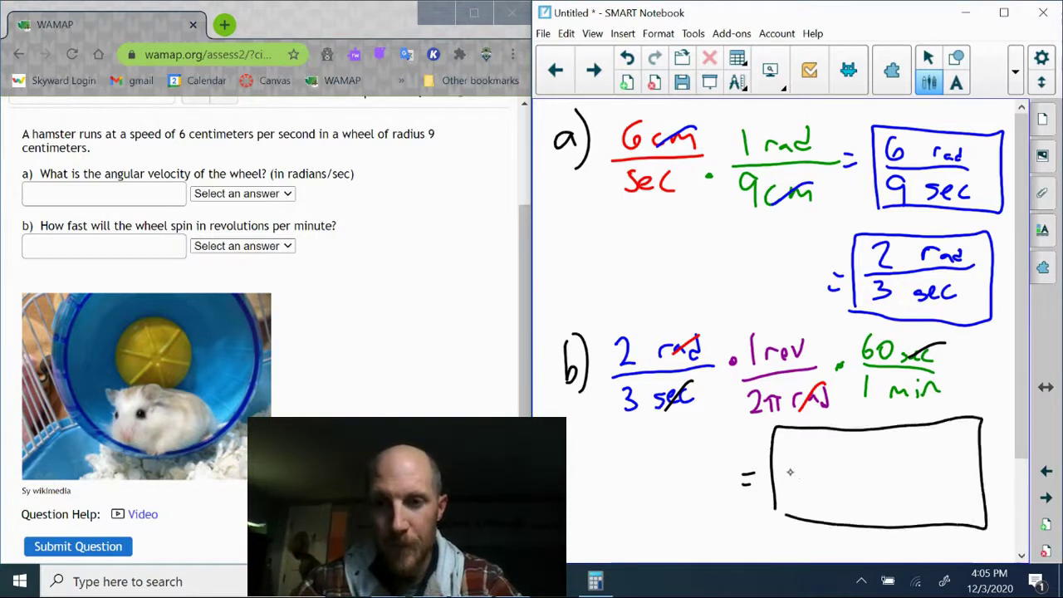
{"action": "left_click_drag", "start_coordinate": [788, 474], "coordinate": [924, 473]}
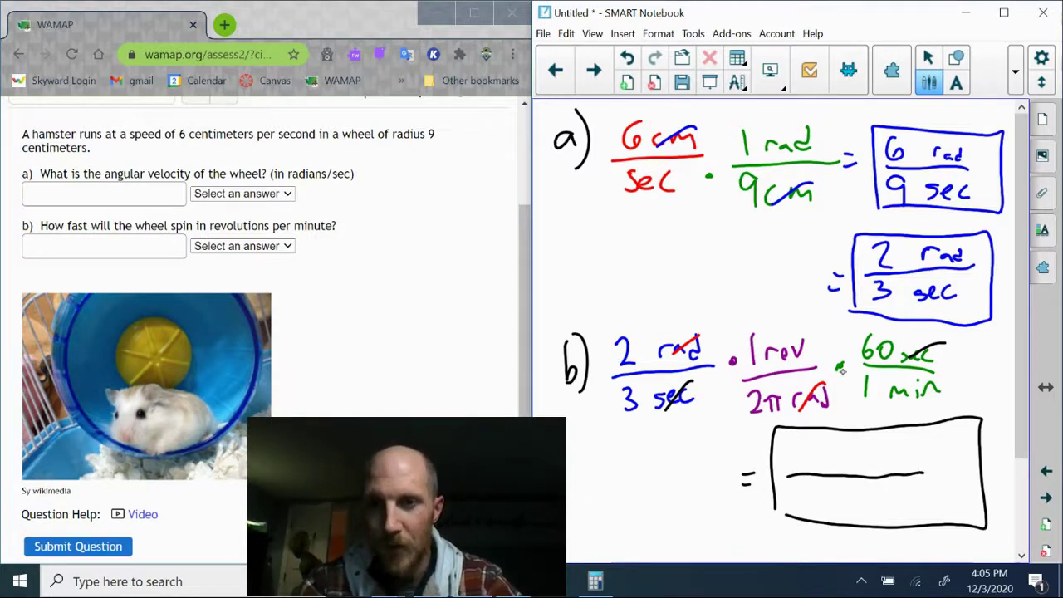
{"action": "left_click_drag", "start_coordinate": [790, 442], "coordinate": [793, 465]}
{"action": "left_click_drag", "start_coordinate": [797, 447], "coordinate": [817, 465]}
{"action": "mouse_move", "coordinate": [825, 445]}
{"action": "left_mouse_down"}
{"action": "mouse_move", "coordinate": [817, 456]}
{"action": "mouse_move", "coordinate": [826, 446]}
{"action": "mouse_move", "coordinate": [873, 455]}
{"action": "left_mouse_up"}
{"action": "mouse_move", "coordinate": [878, 461]}
{"action": "left_mouse_down"}
{"action": "mouse_move", "coordinate": [889, 466]}
{"action": "mouse_move", "coordinate": [903, 449]}
{"action": "left_mouse_up"}
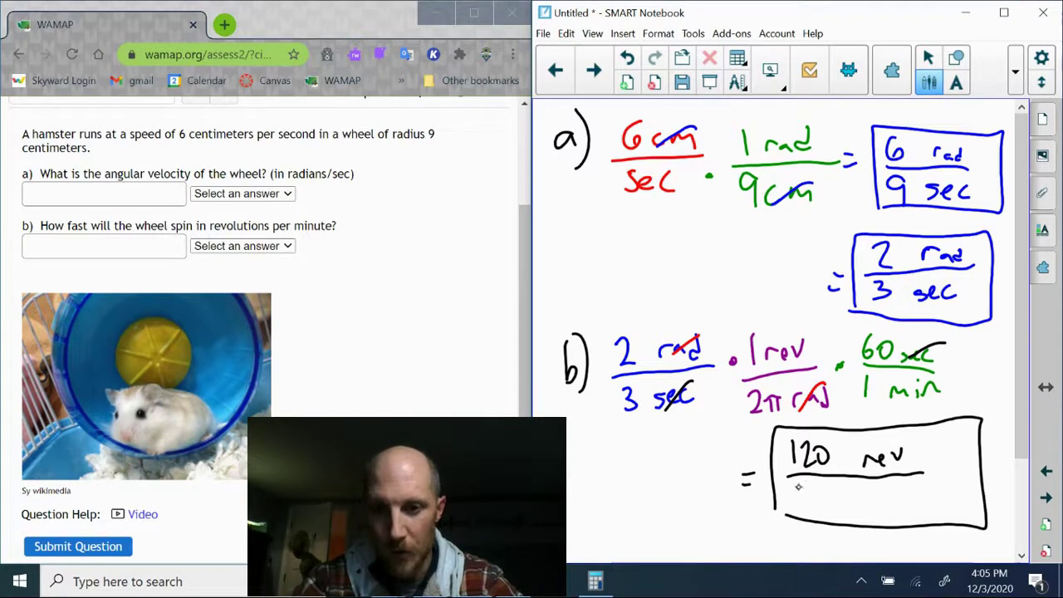
{"action": "mouse_move", "coordinate": [798, 487]}
{"action": "left_mouse_down"}
{"action": "mouse_move", "coordinate": [799, 502]}
{"action": "mouse_move", "coordinate": [818, 508]}
{"action": "mouse_move", "coordinate": [834, 508]}
{"action": "mouse_move", "coordinate": [847, 485]}
{"action": "mouse_move", "coordinate": [919, 505]}
{"action": "left_mouse_up"}
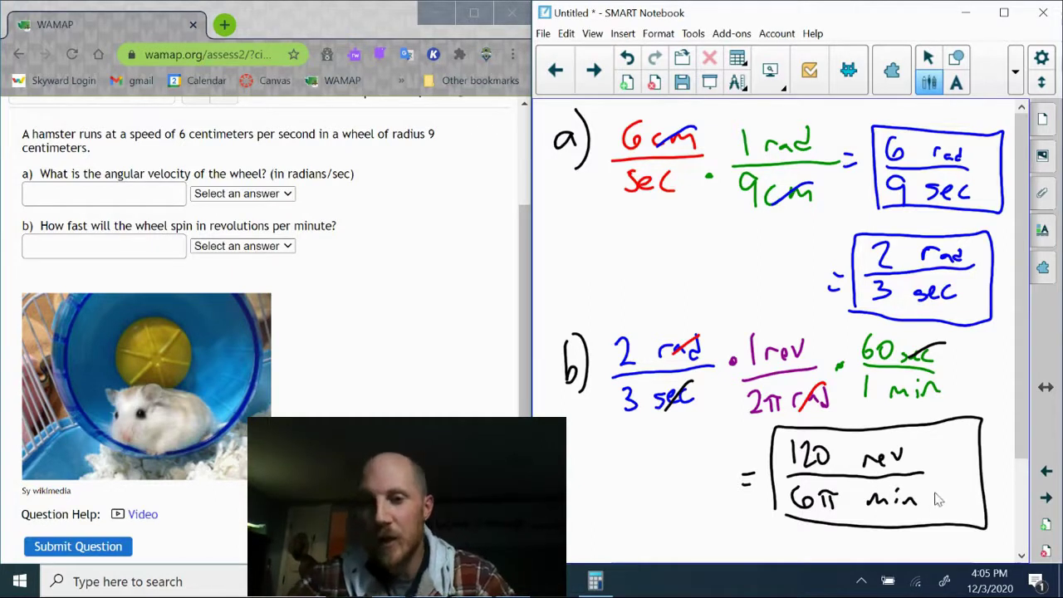
Handwrite the simplified part b result below in black as a boxed fraction, 20 rev over π min
{"action": "left_click_drag", "start_coordinate": [1024, 303], "coordinate": [1030, 400]}
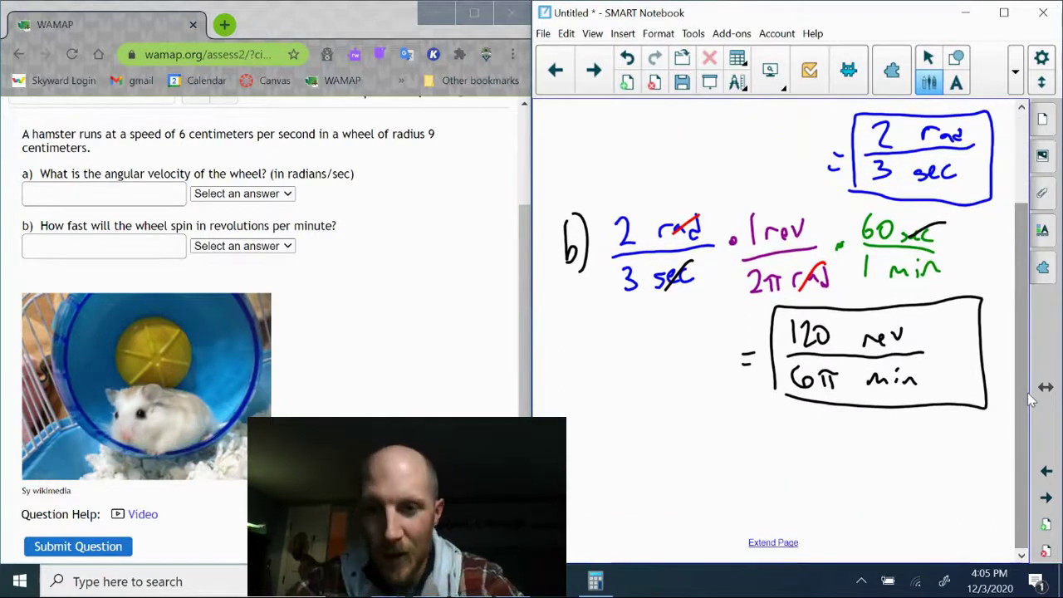
{"action": "left_click_drag", "start_coordinate": [739, 479], "coordinate": [750, 478]}
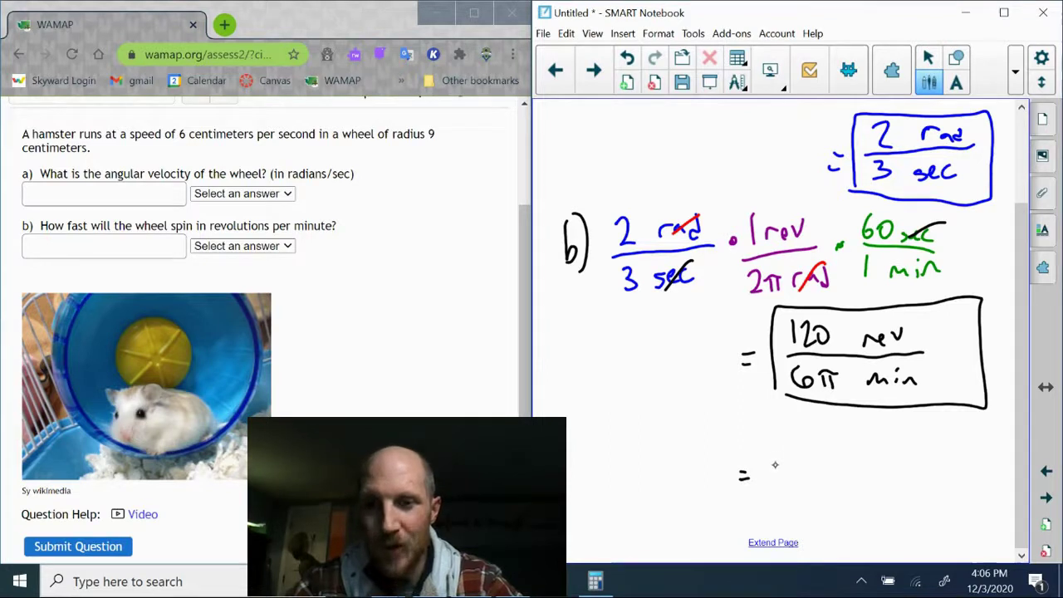
{"action": "mouse_move", "coordinate": [772, 444]}
{"action": "left_mouse_down"}
{"action": "mouse_move", "coordinate": [775, 494]}
{"action": "mouse_move", "coordinate": [949, 490]}
{"action": "mouse_move", "coordinate": [772, 437]}
{"action": "mouse_move", "coordinate": [811, 473]}
{"action": "left_mouse_up"}
{"action": "left_click_drag", "start_coordinate": [826, 454], "coordinate": [829, 456]}
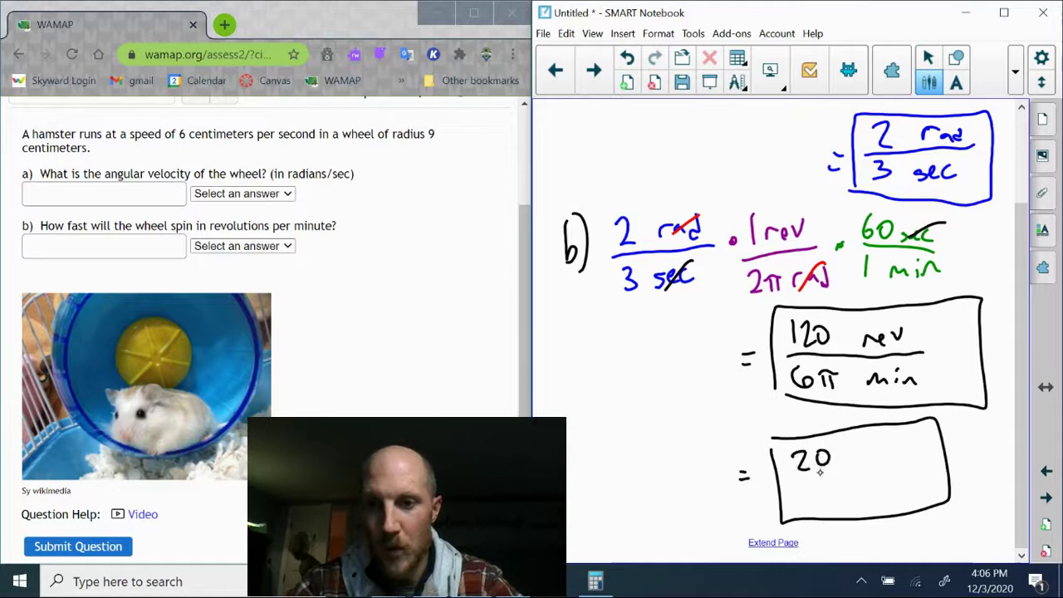
{"action": "mouse_move", "coordinate": [794, 479]}
{"action": "left_mouse_down"}
{"action": "mouse_move", "coordinate": [848, 475]}
{"action": "mouse_move", "coordinate": [829, 488]}
{"action": "mouse_move", "coordinate": [904, 467]}
{"action": "mouse_move", "coordinate": [869, 452]}
{"action": "mouse_move", "coordinate": [880, 442]}
{"action": "left_mouse_up"}
{"action": "left_click_drag", "start_coordinate": [847, 492], "coordinate": [895, 492]}
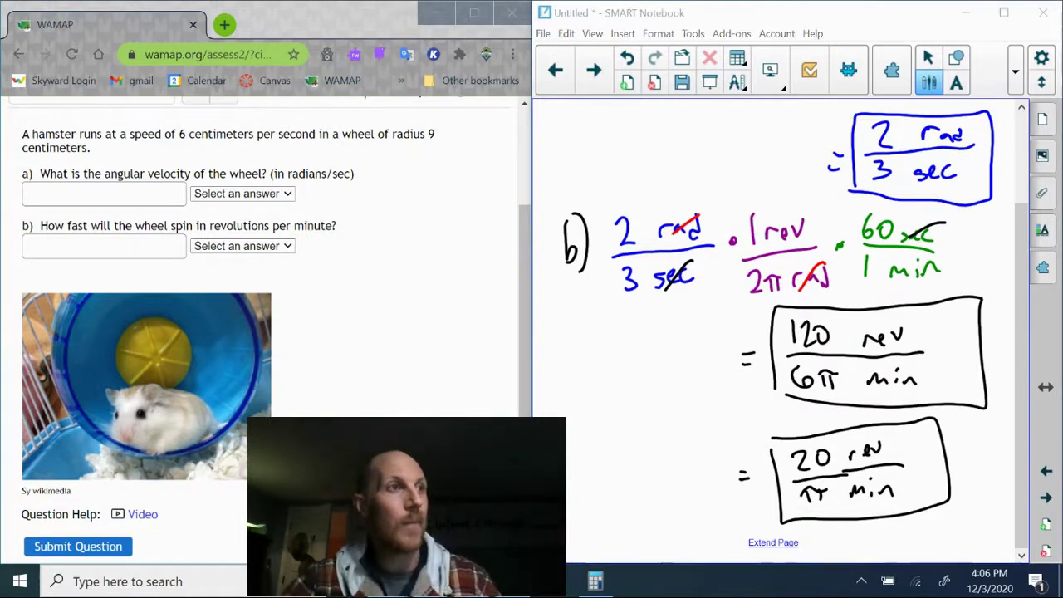
Switch to the Etsy listing of the Pi wall clock, examine the enlarged clock face, and return to the hamster problem
{"action": "left_click_drag", "start_coordinate": [0, 50], "coordinate": [489, 6]}
{"action": "key", "text": "super+Up"}
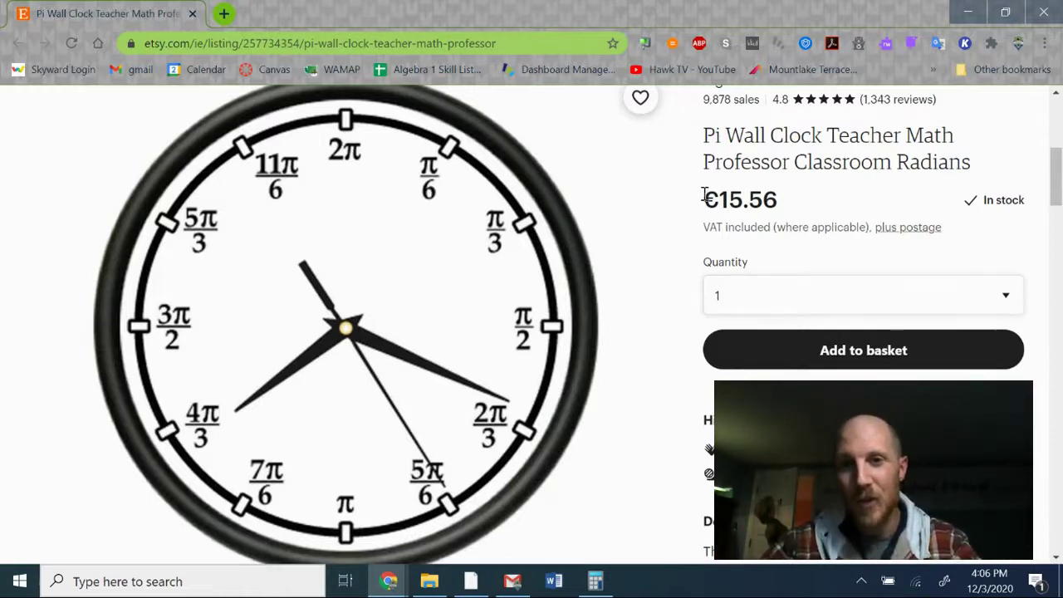
{"action": "left_click_drag", "start_coordinate": [705, 193], "coordinate": [719, 197]}
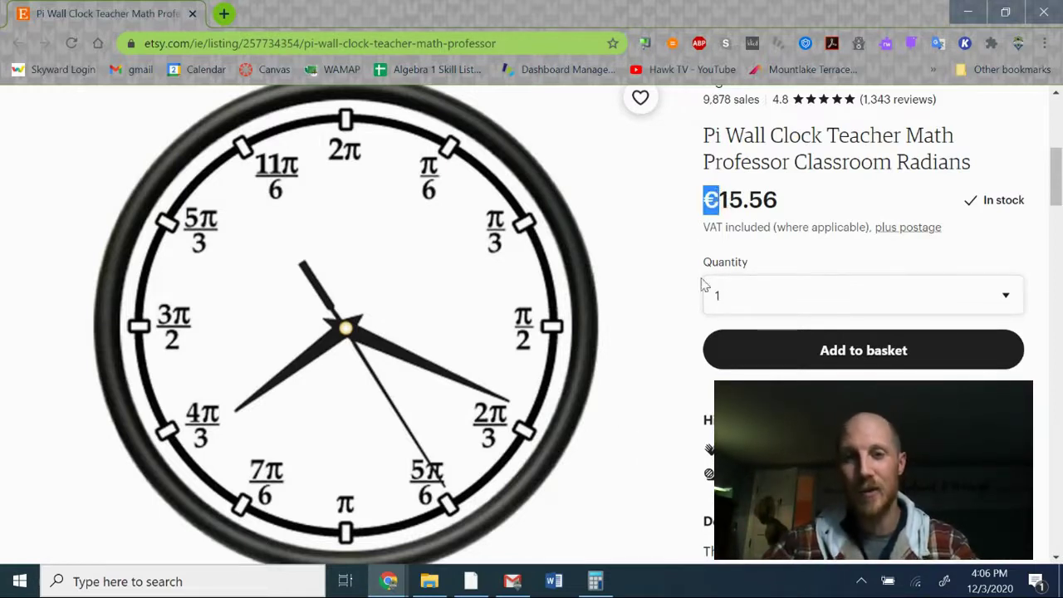
{"action": "left_click", "coordinate": [355, 525]}
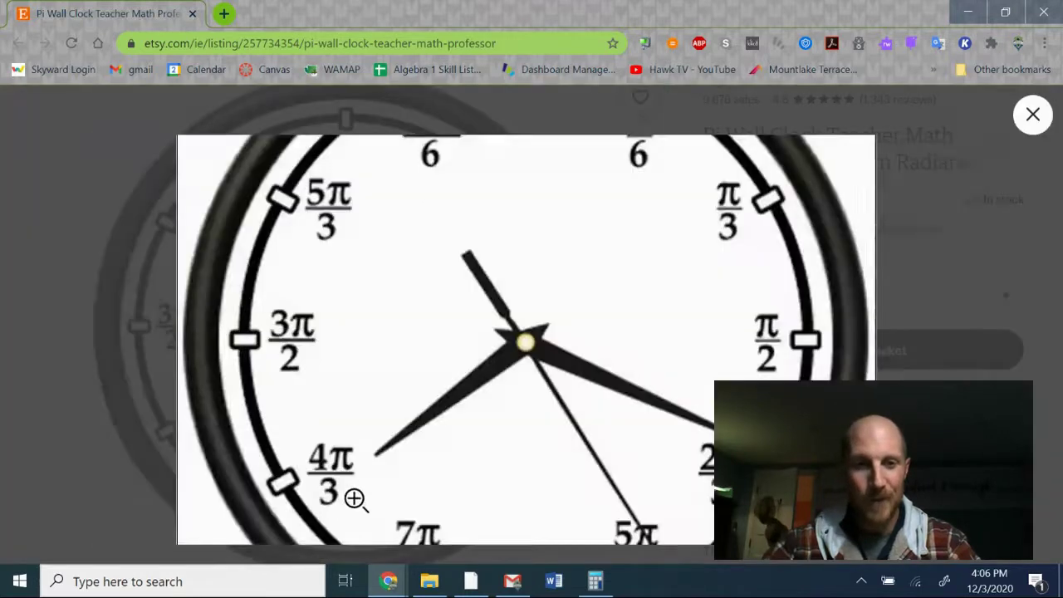
{"action": "left_click", "coordinate": [527, 528]}
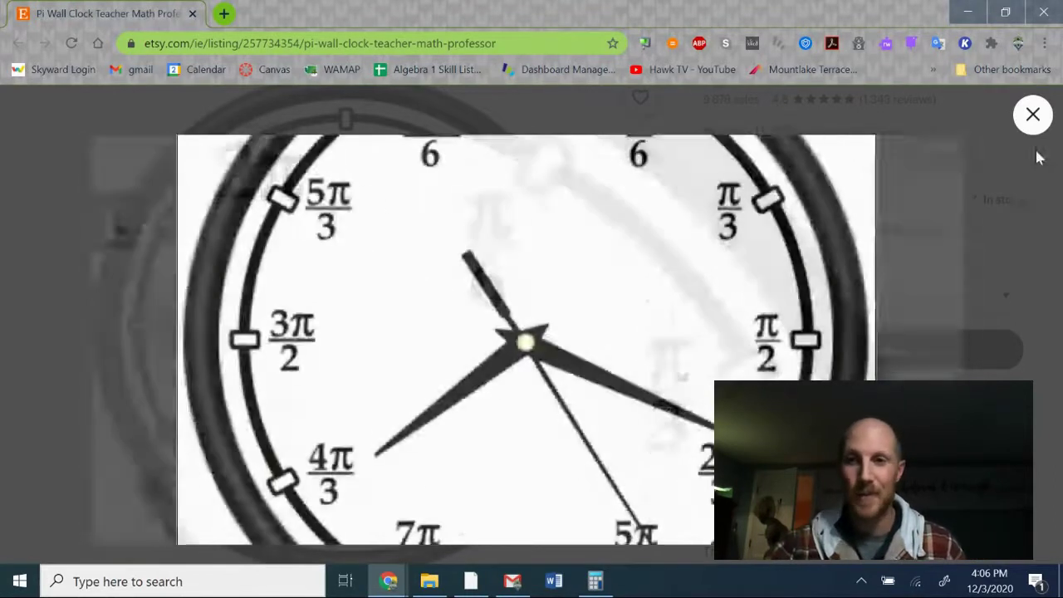
{"action": "left_click", "coordinate": [1030, 116]}
{"action": "left_click", "coordinate": [967, 15]}
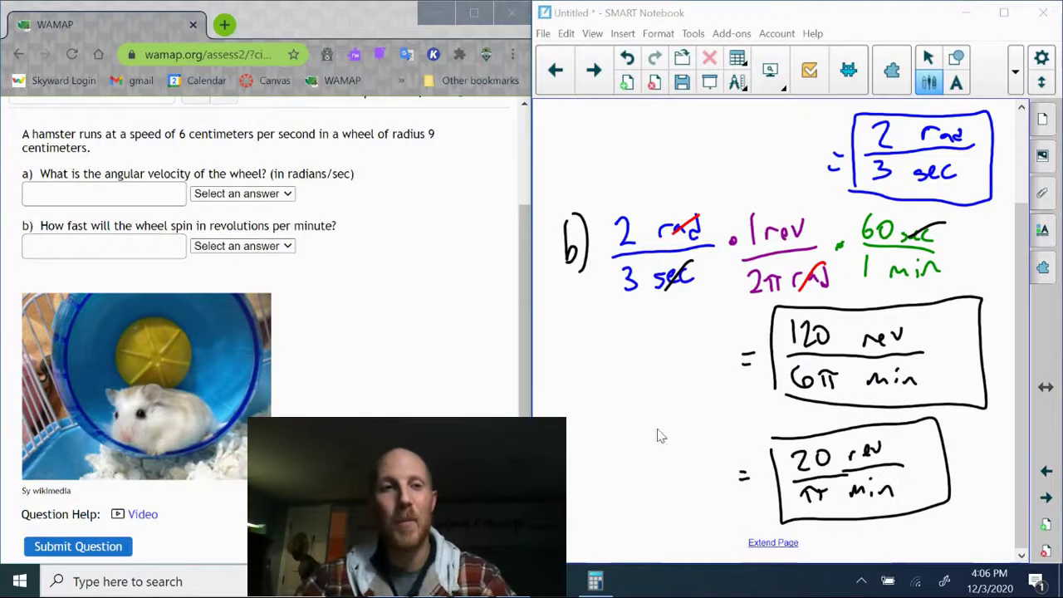
Answer part a in WAMAP with 2/3 and the unit radians/sec
{"action": "left_click", "coordinate": [70, 196]}
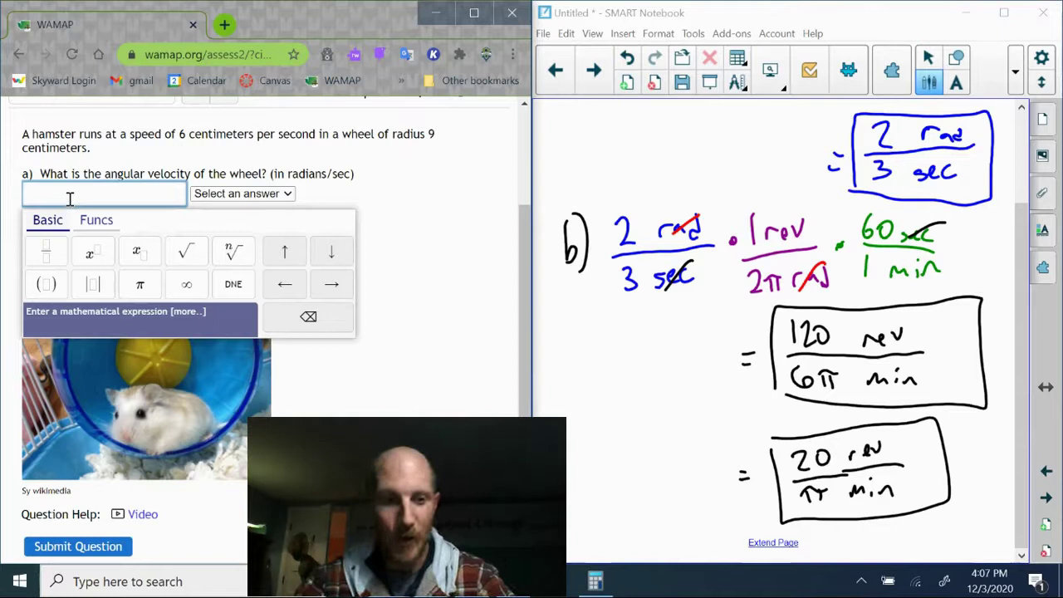
{"action": "type", "text": "2/3"}
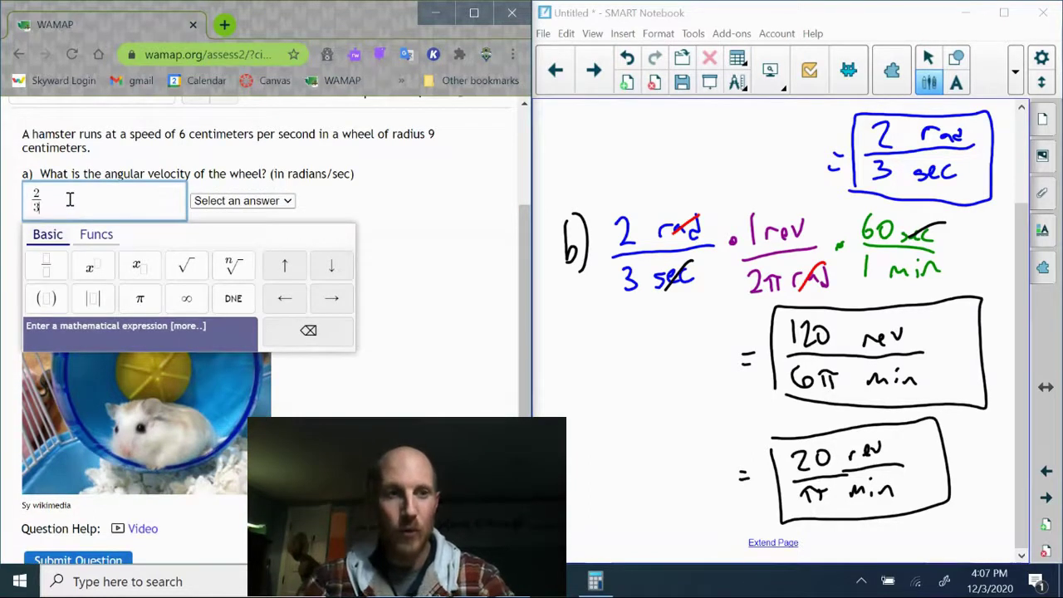
{"action": "left_click", "coordinate": [208, 201]}
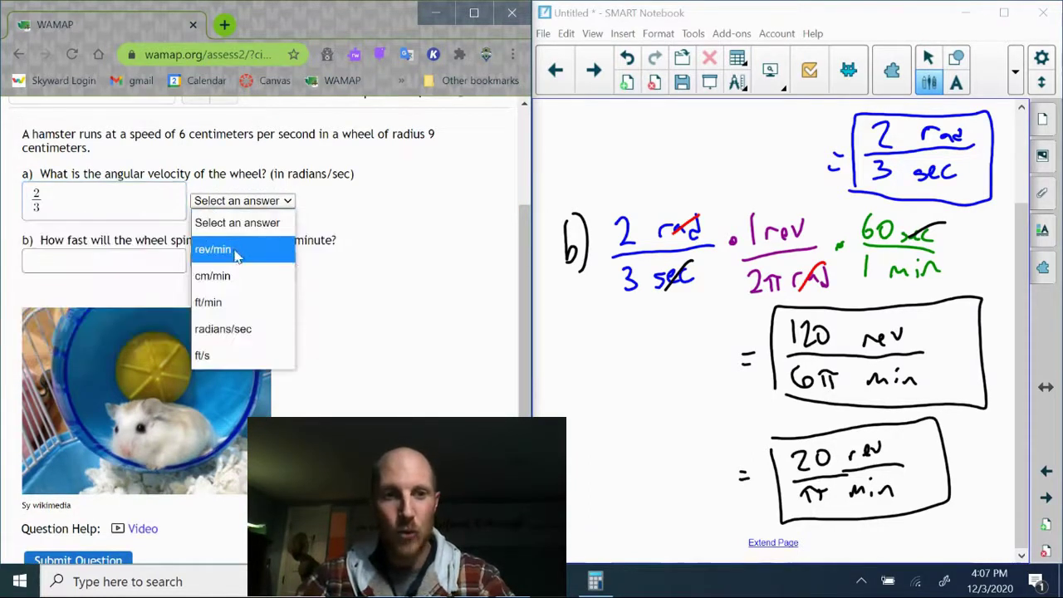
{"action": "left_click", "coordinate": [235, 329]}
Answer part b with 20/π and the unit rev/min
{"action": "left_click", "coordinate": [116, 261]}
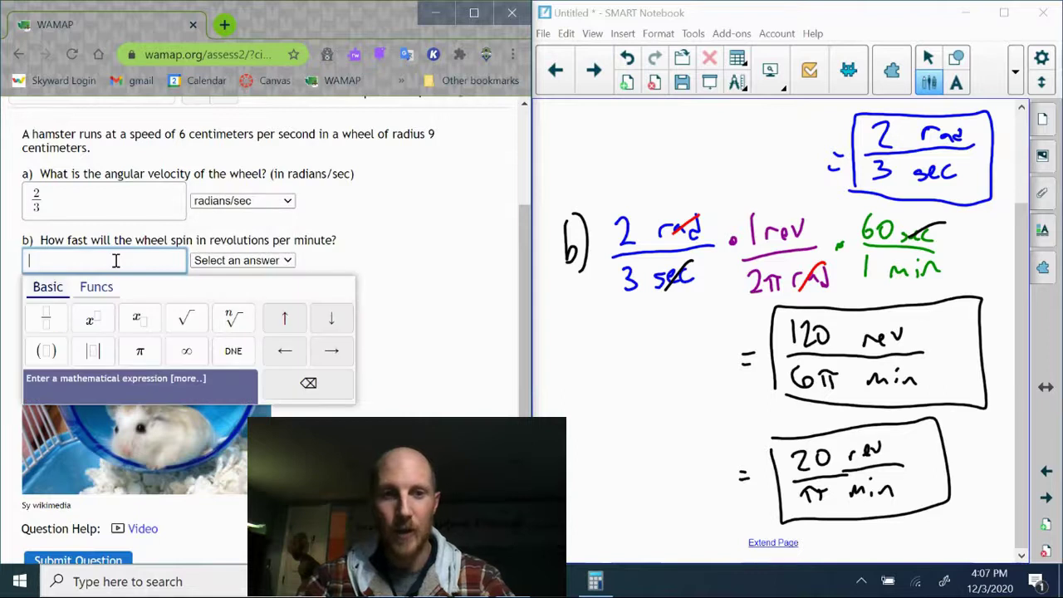
{"action": "type", "text": "20"}
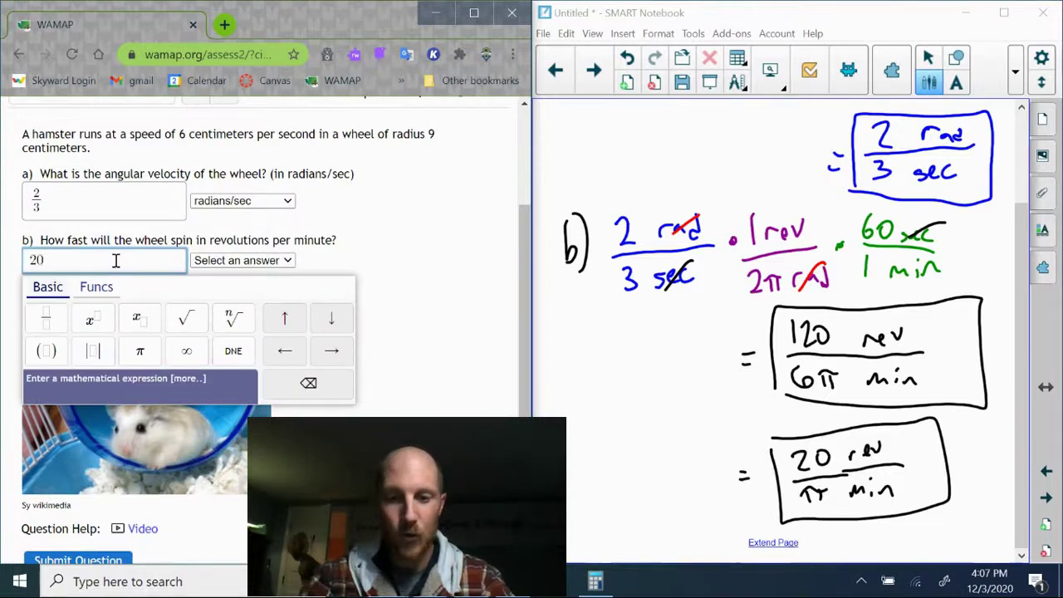
{"action": "type", "text": "/π"}
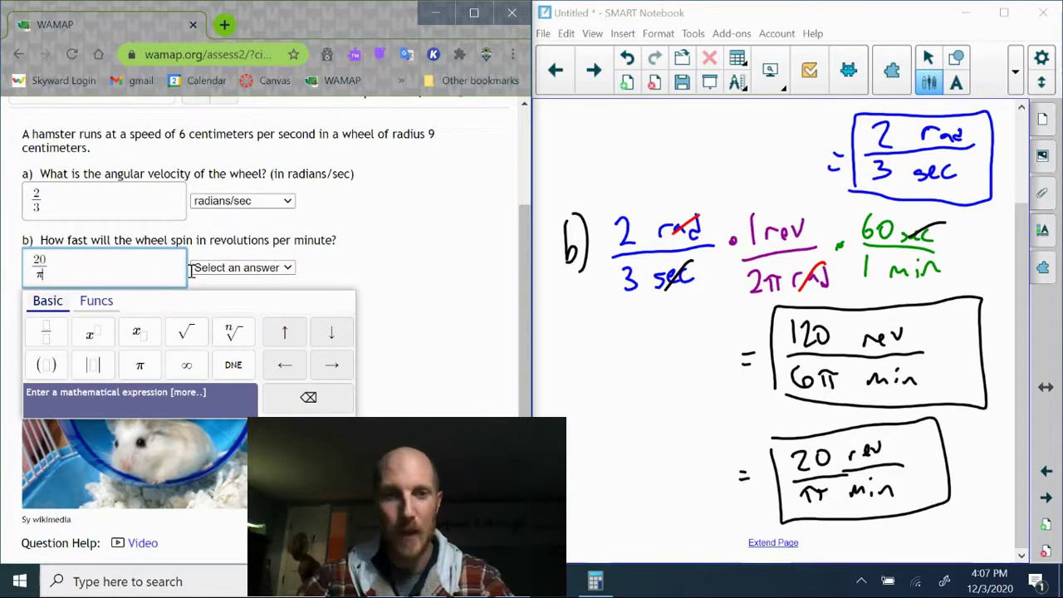
{"action": "left_click", "coordinate": [196, 268]}
{"action": "left_click", "coordinate": [233, 370]}
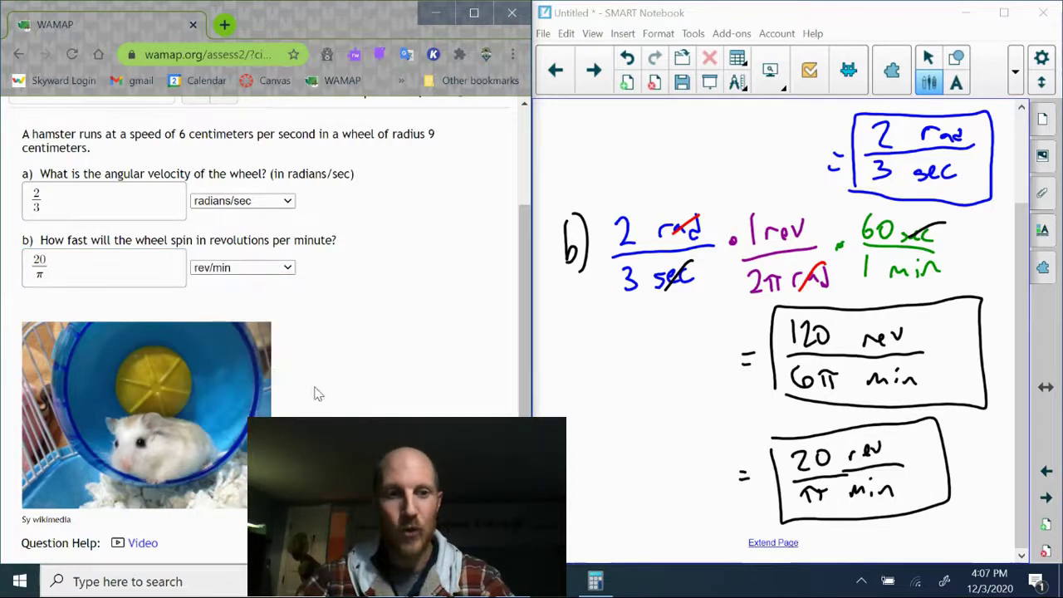
Submit the hamster wheel question and review how both parts are marked
{"action": "scroll", "coordinate": [314, 394], "scroll_direction": "down", "scroll_amount": 2}
{"action": "left_click", "coordinate": [90, 440]}
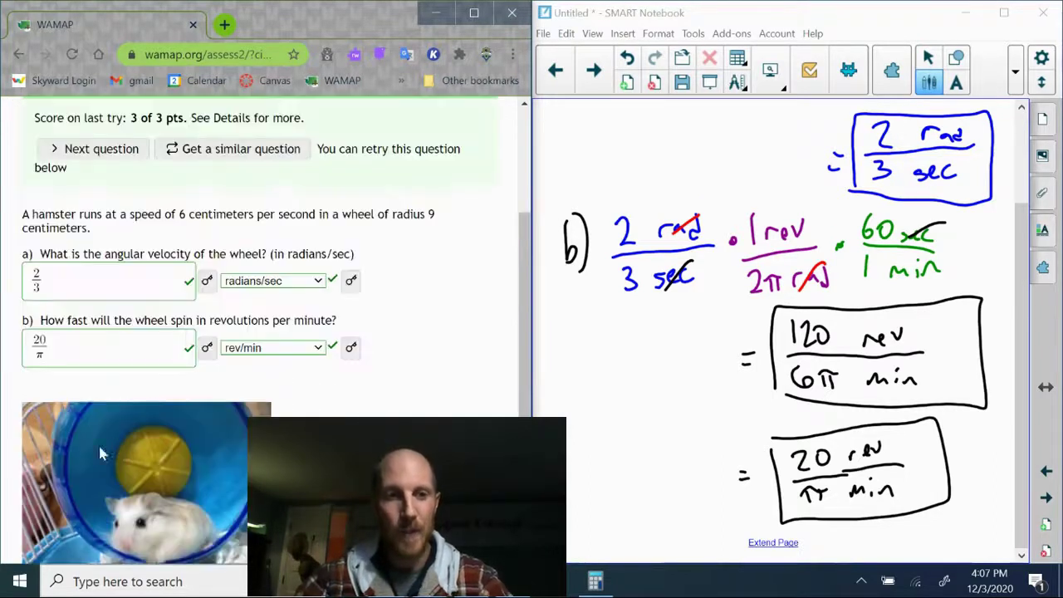
{"action": "scroll", "coordinate": [265, 332], "scroll_direction": "down", "scroll_amount": 1}
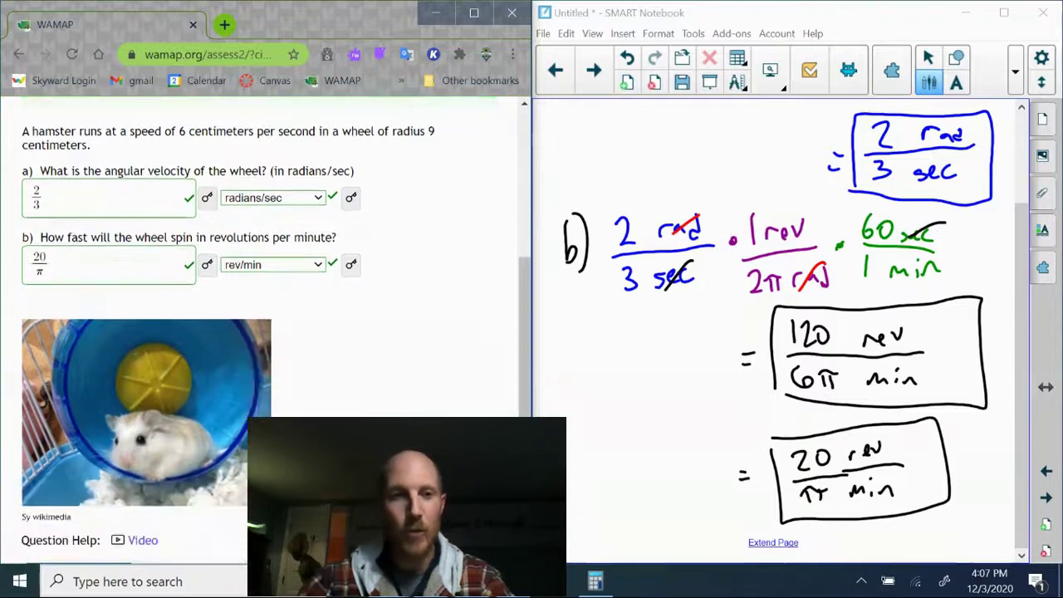